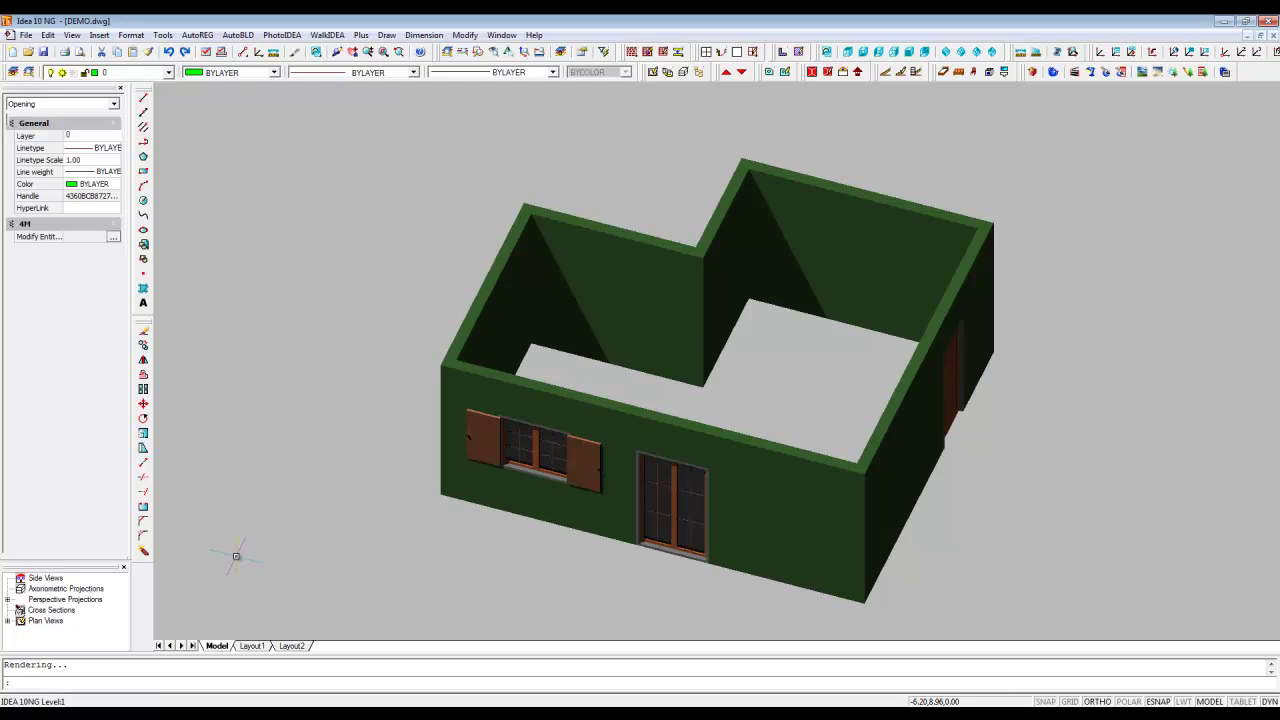
- Erase the rendered 3D house from DEMO.dwg's model space
left_click(307, 522)
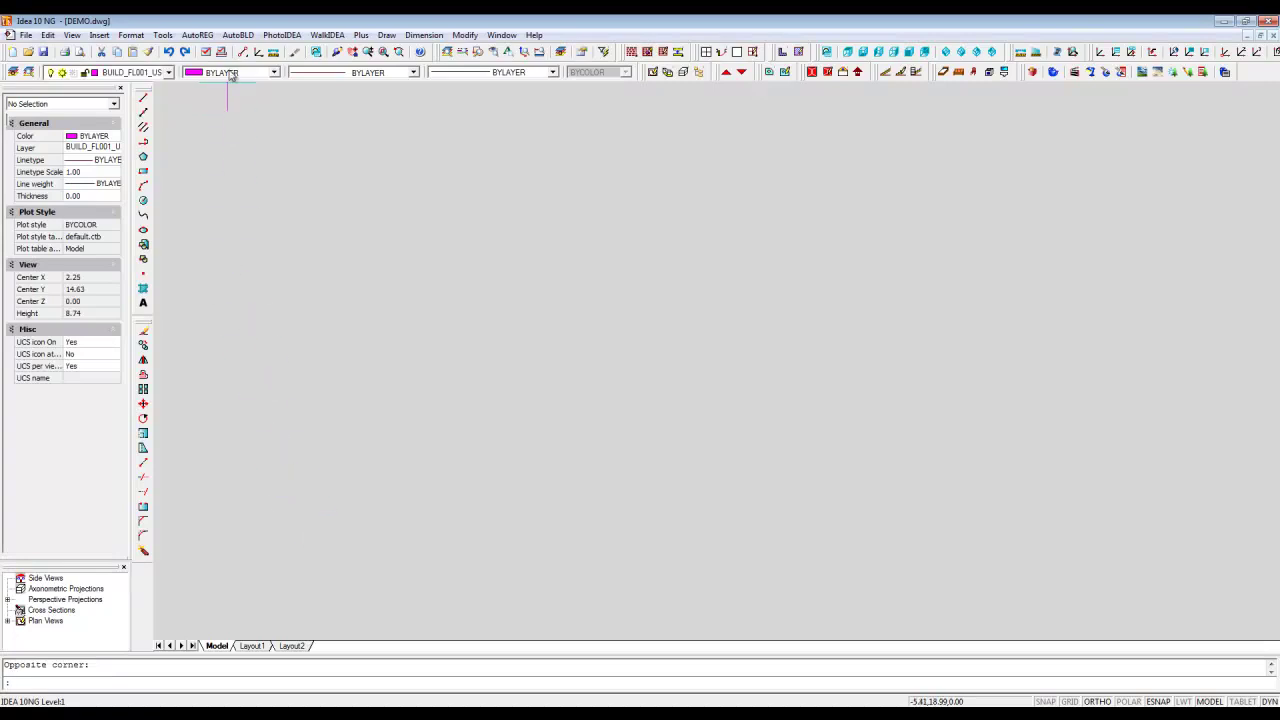
- Start an outer wall with 75 GREEN MAT on the second face and blue (5) plan colour, and select the height for editing
left_click(238, 37)
mouse_move(285, 132)
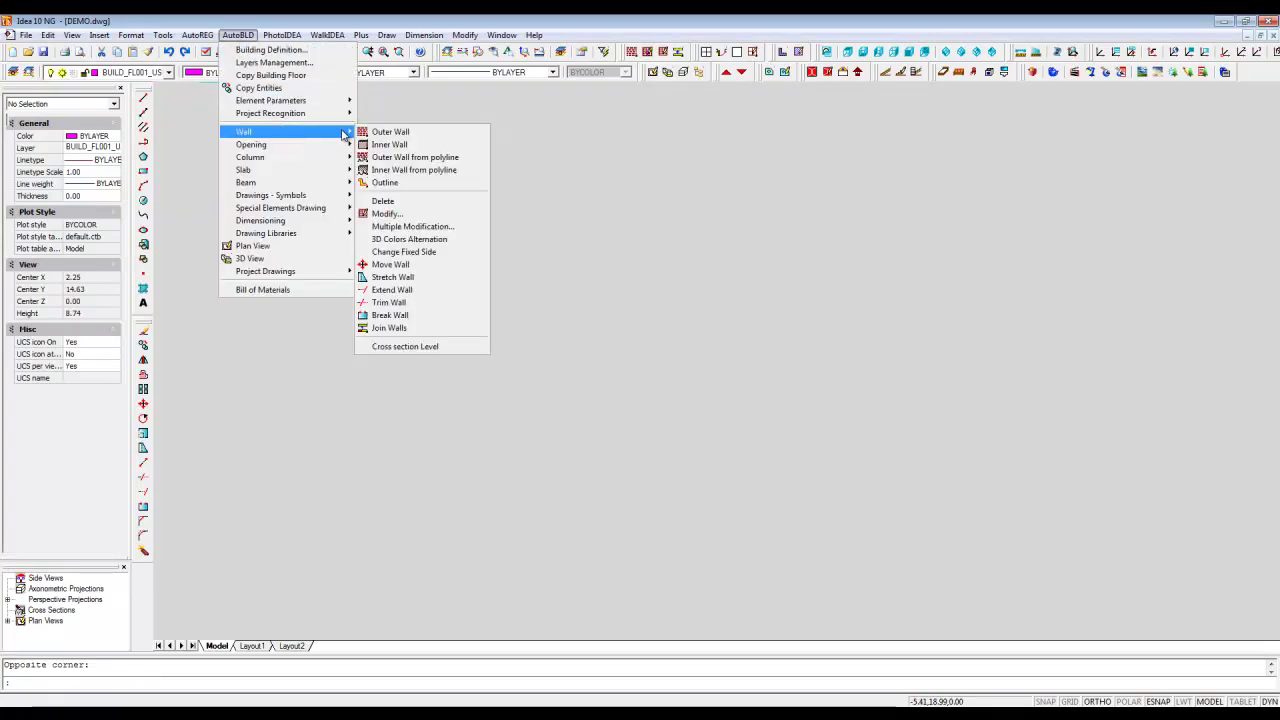
left_click(388, 132)
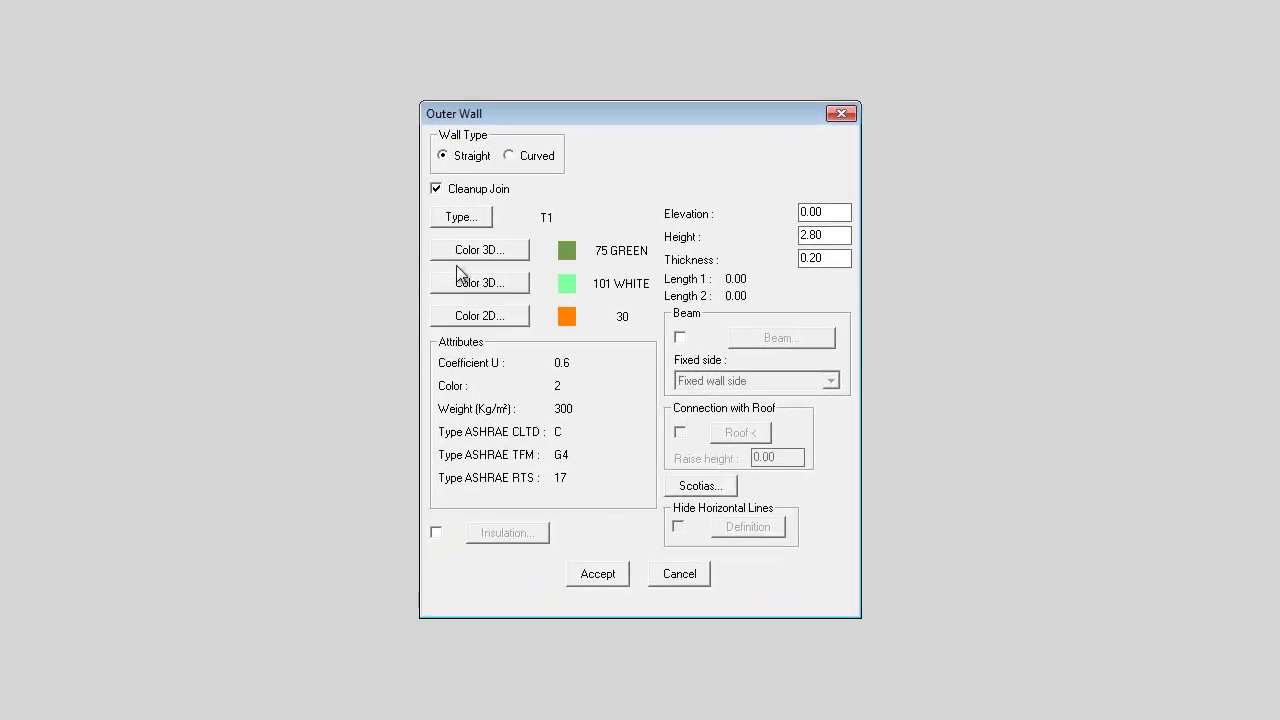
left_click(475, 288)
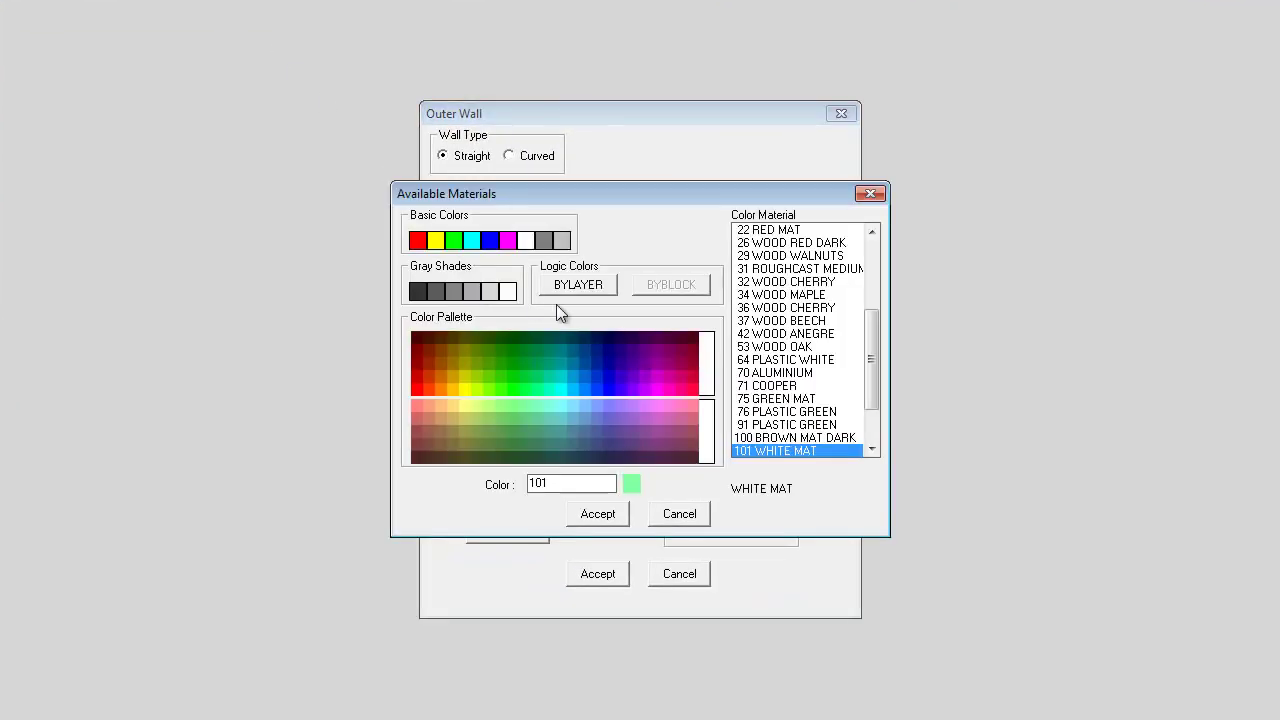
left_click(780, 398)
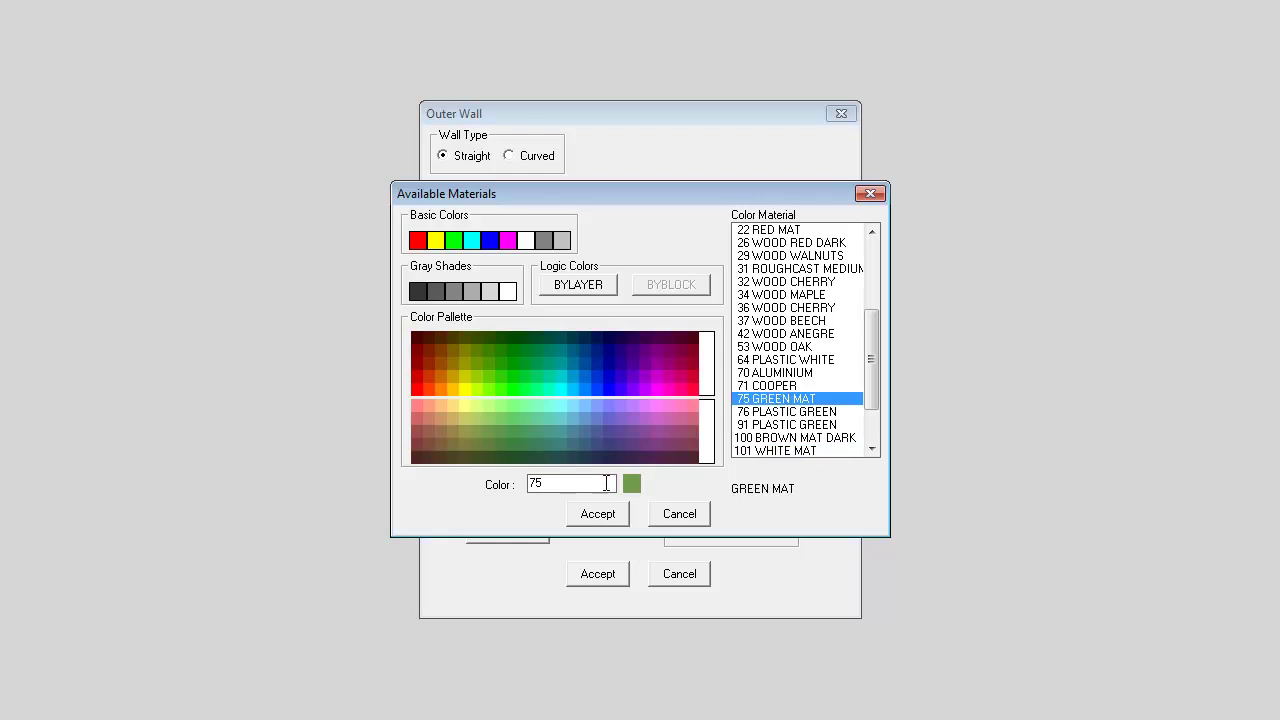
left_click(597, 517)
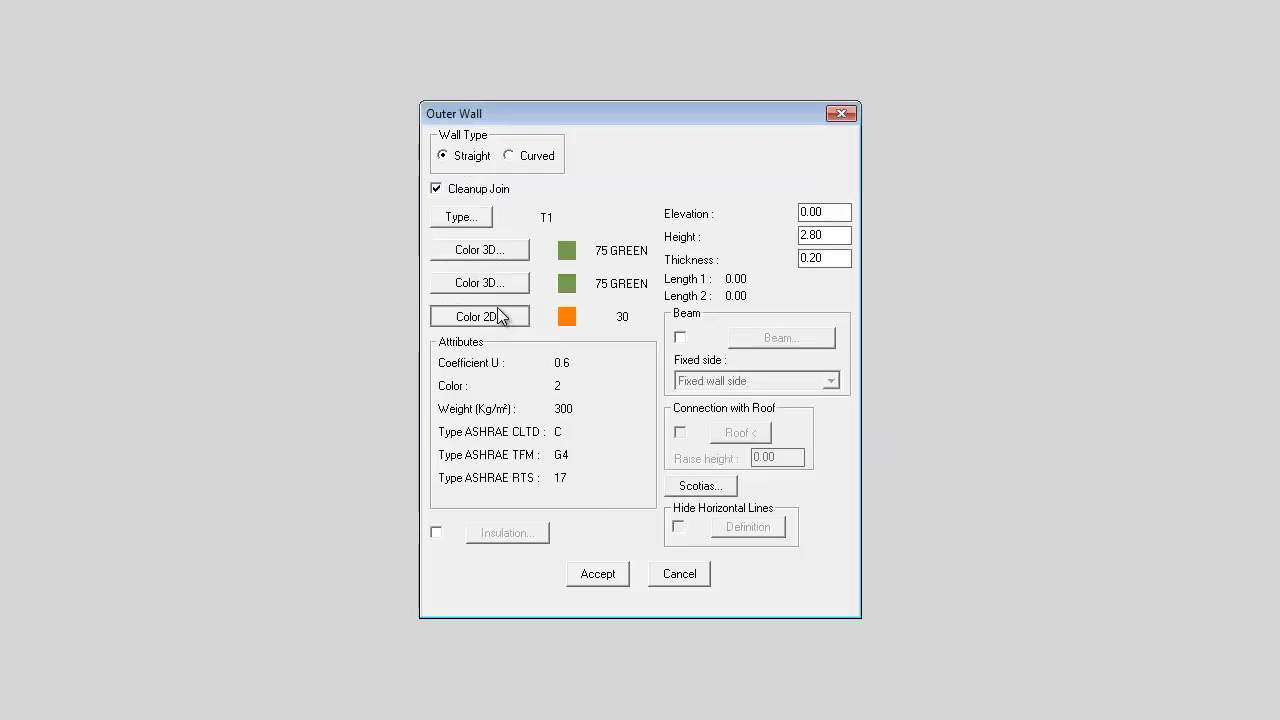
left_click(500, 316)
left_click(596, 218)
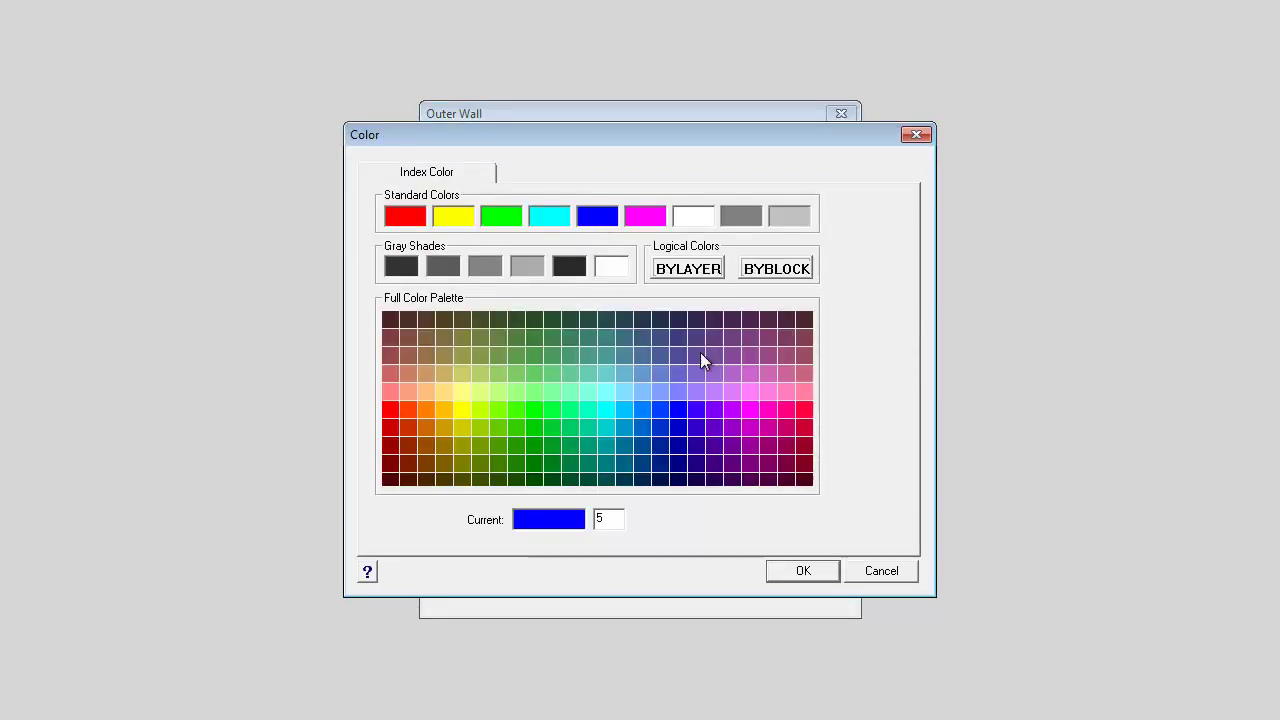
left_click(789, 572)
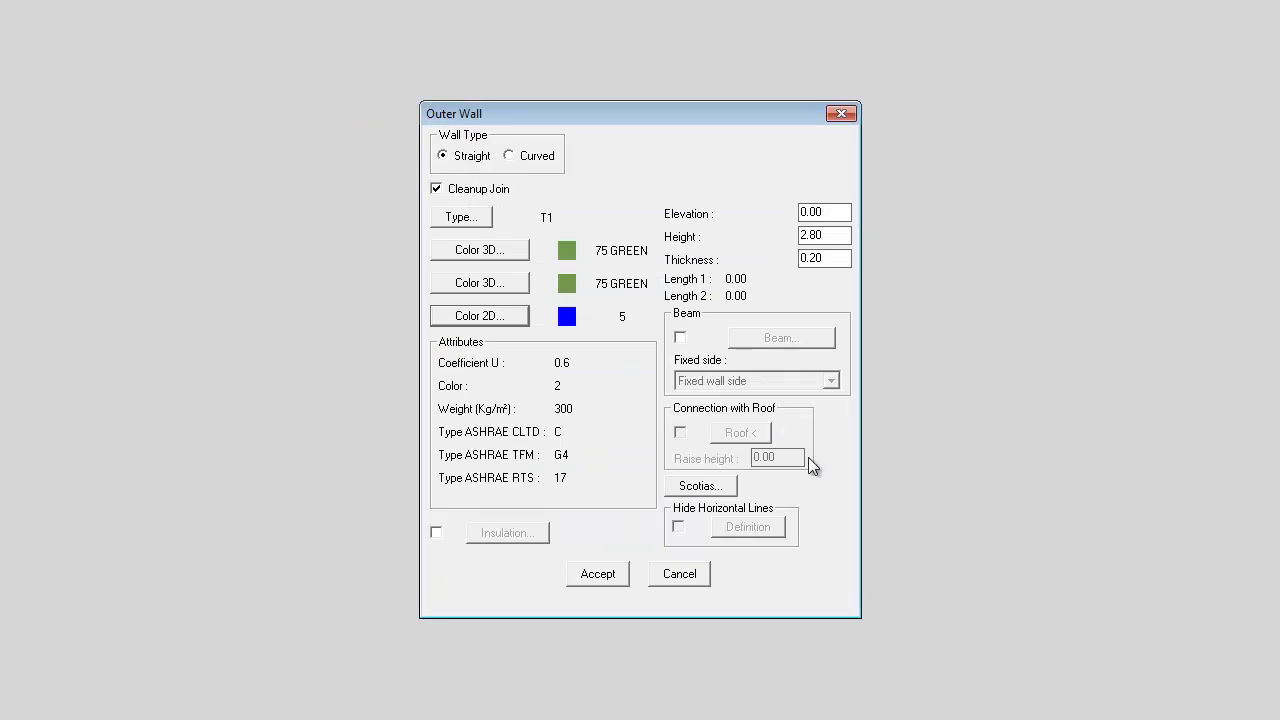
double_click(837, 240)
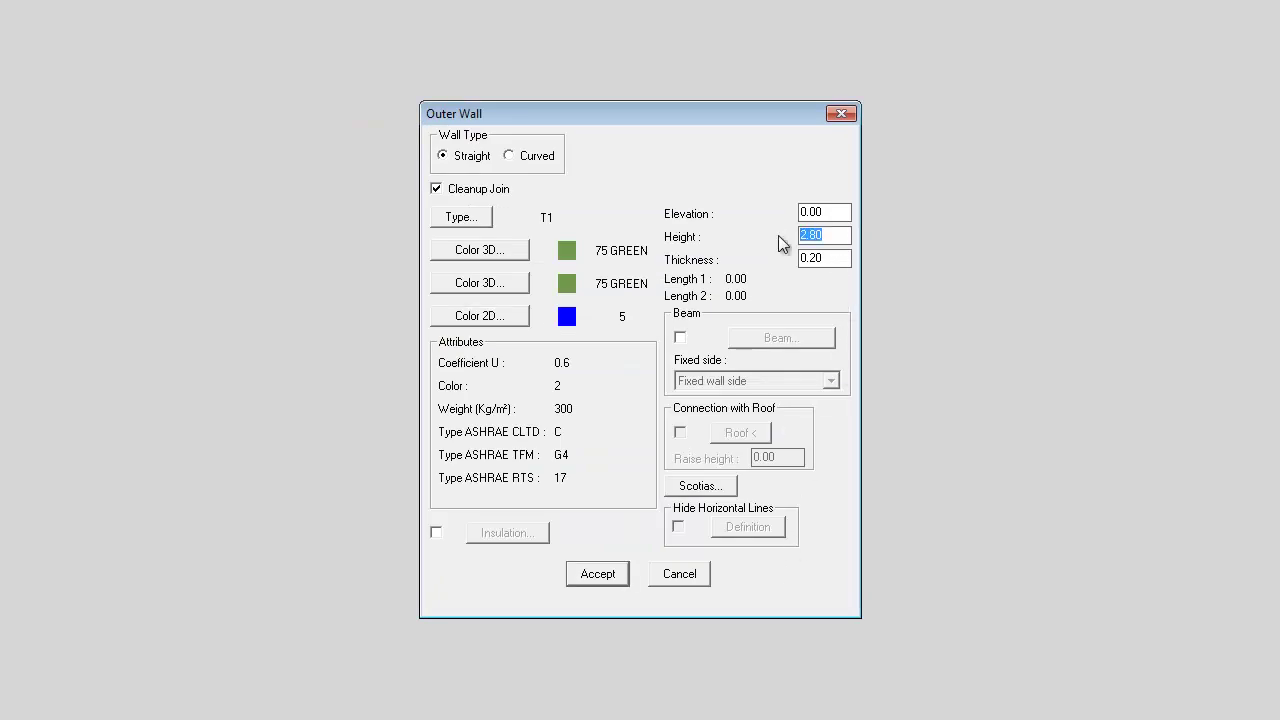
- Accept a 3.00 wall height and draw the top, right and bottom walls
type("3.00")
left_click(596, 573)
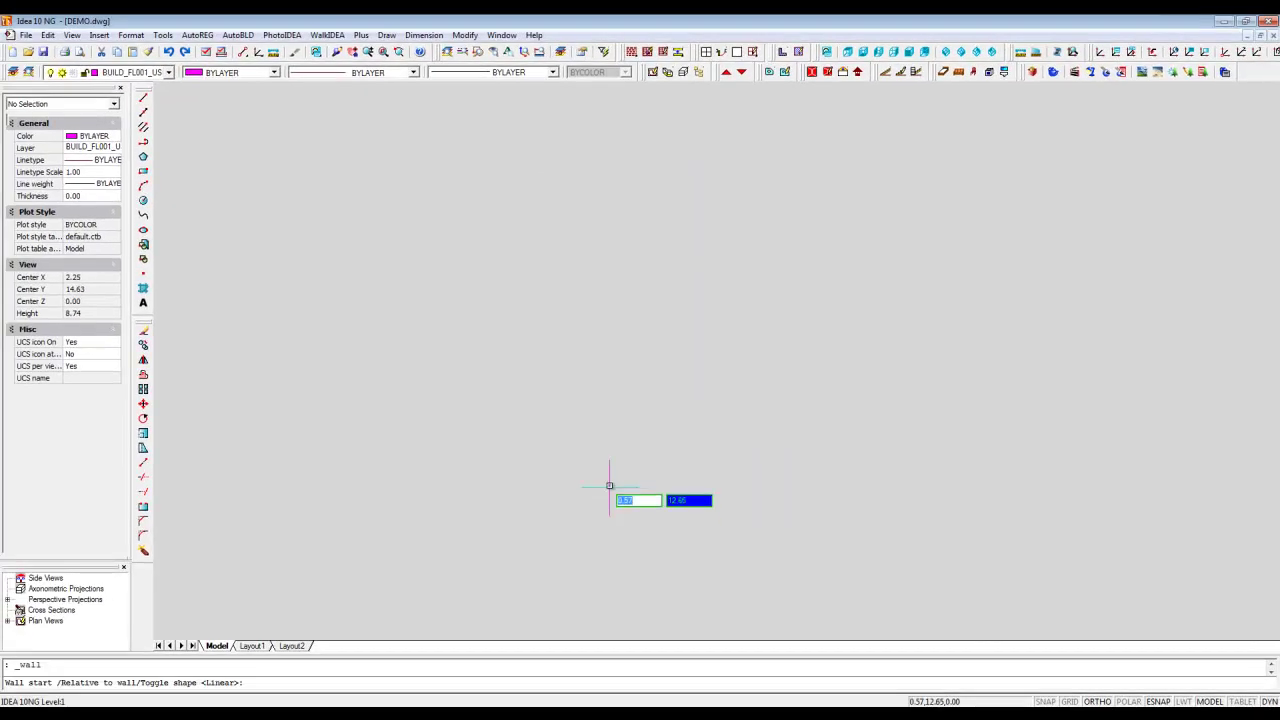
left_click(552, 182)
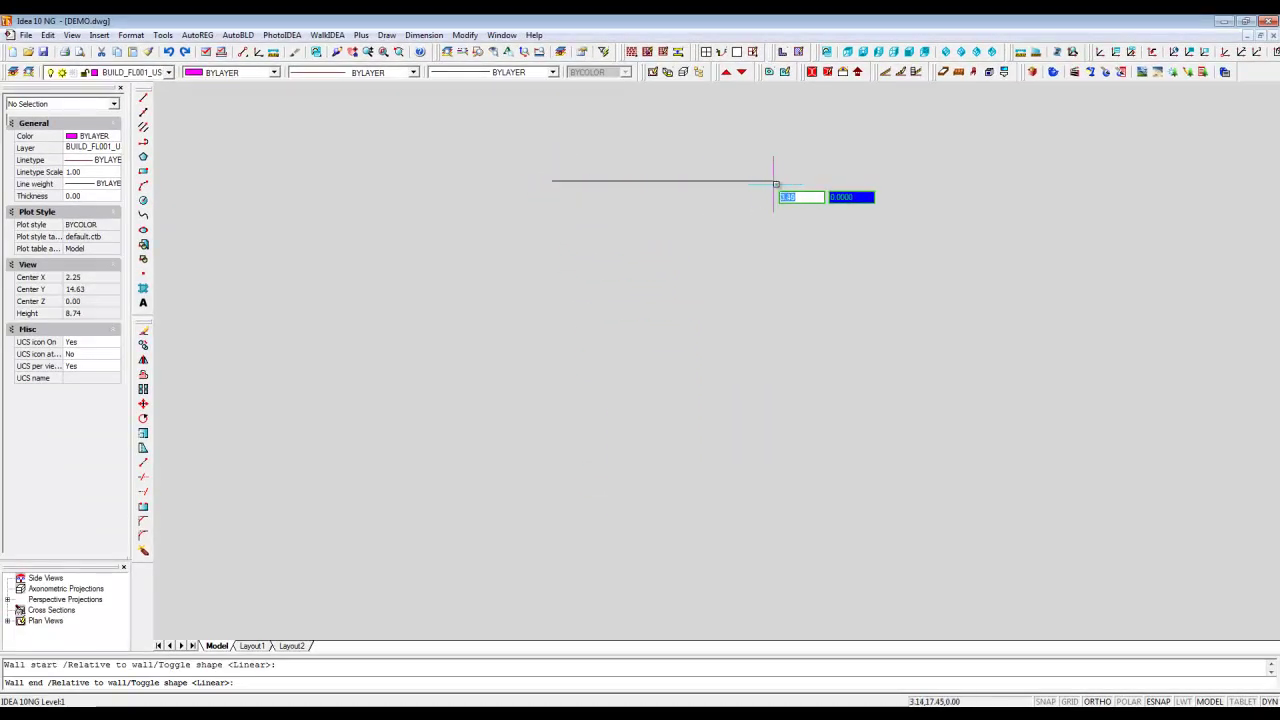
type("4")
left_click(807, 182)
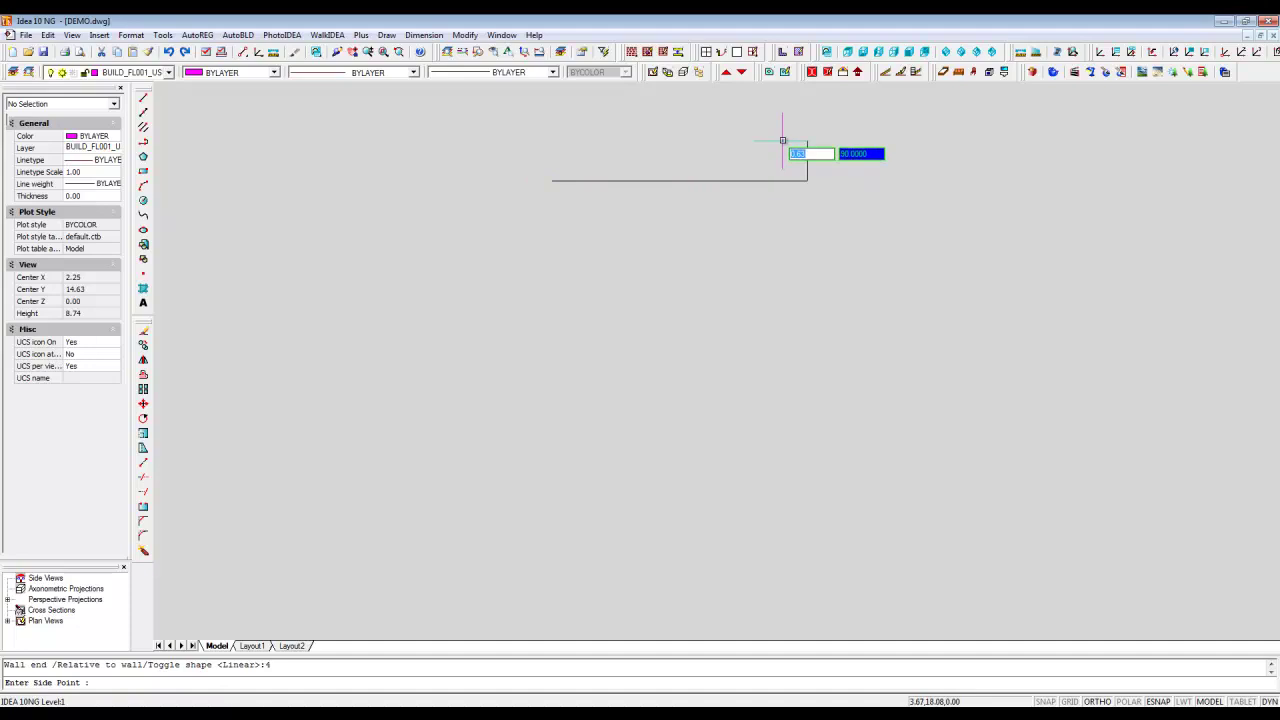
type("5")
left_click(829, 467)
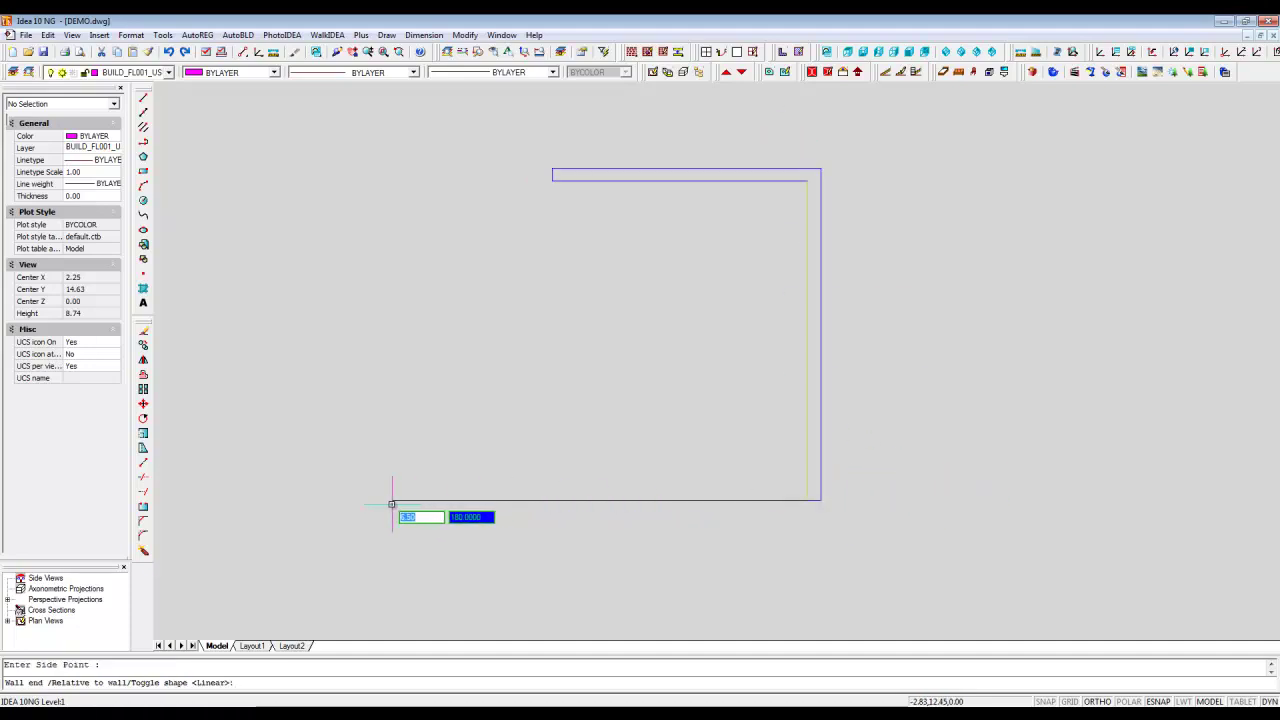
left_click(391, 505)
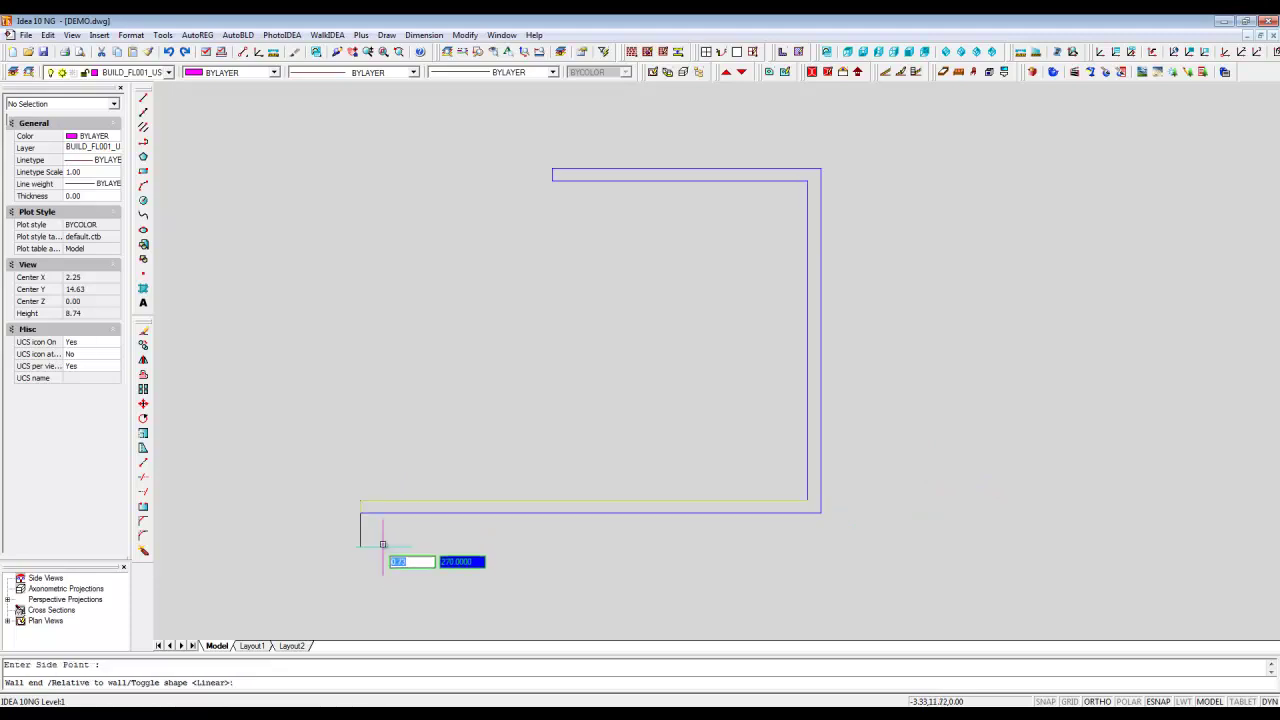
- Add two 3-unit walls at the cut-away corner and close the ring to the start
type("3")
key("Return")
left_click(290, 375)
type("3")
key("Return")
left_click(537, 354)
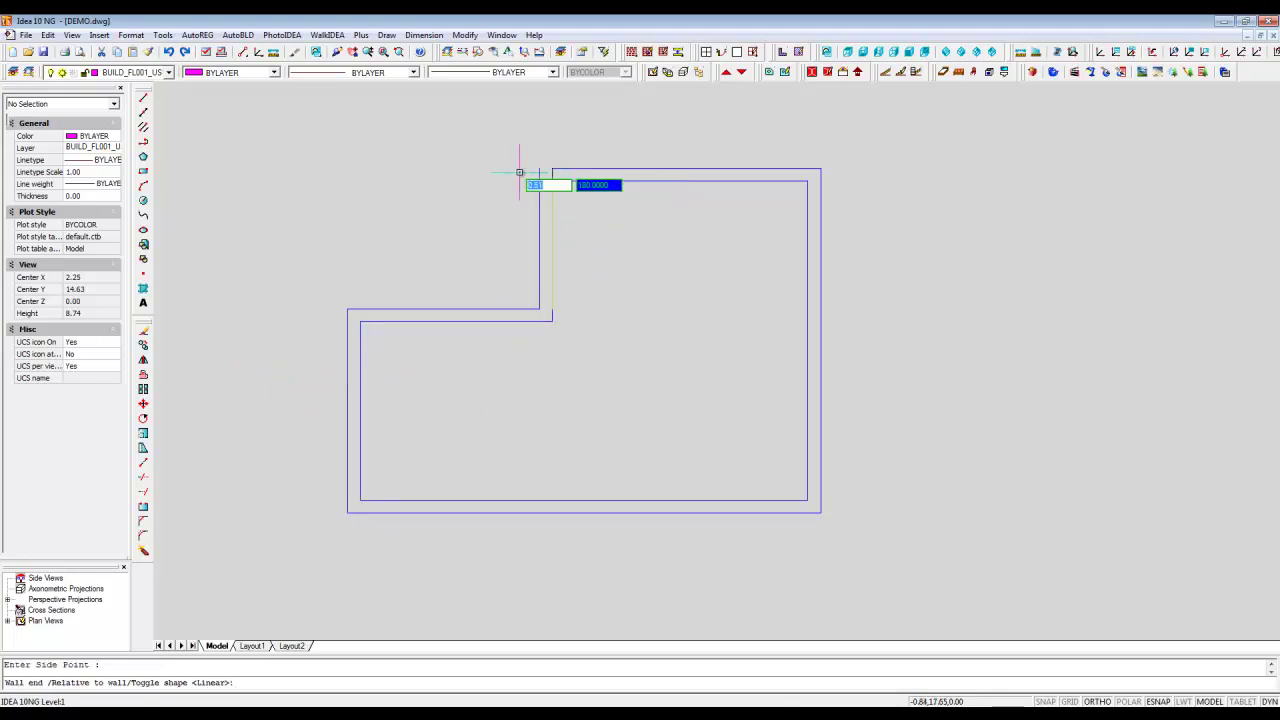
left_click(519, 172)
key("Return")
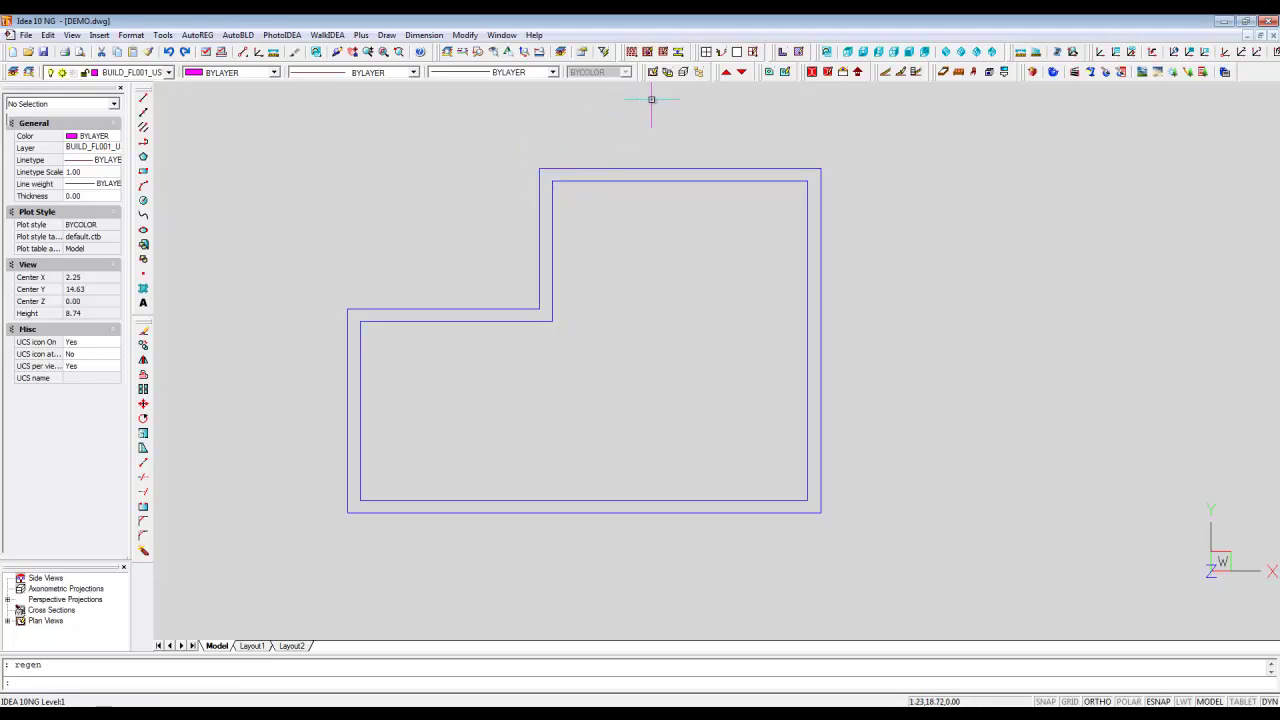
- Render the walls as shaded solids in isometric 3D view, orbited slightly
left_click(667, 73)
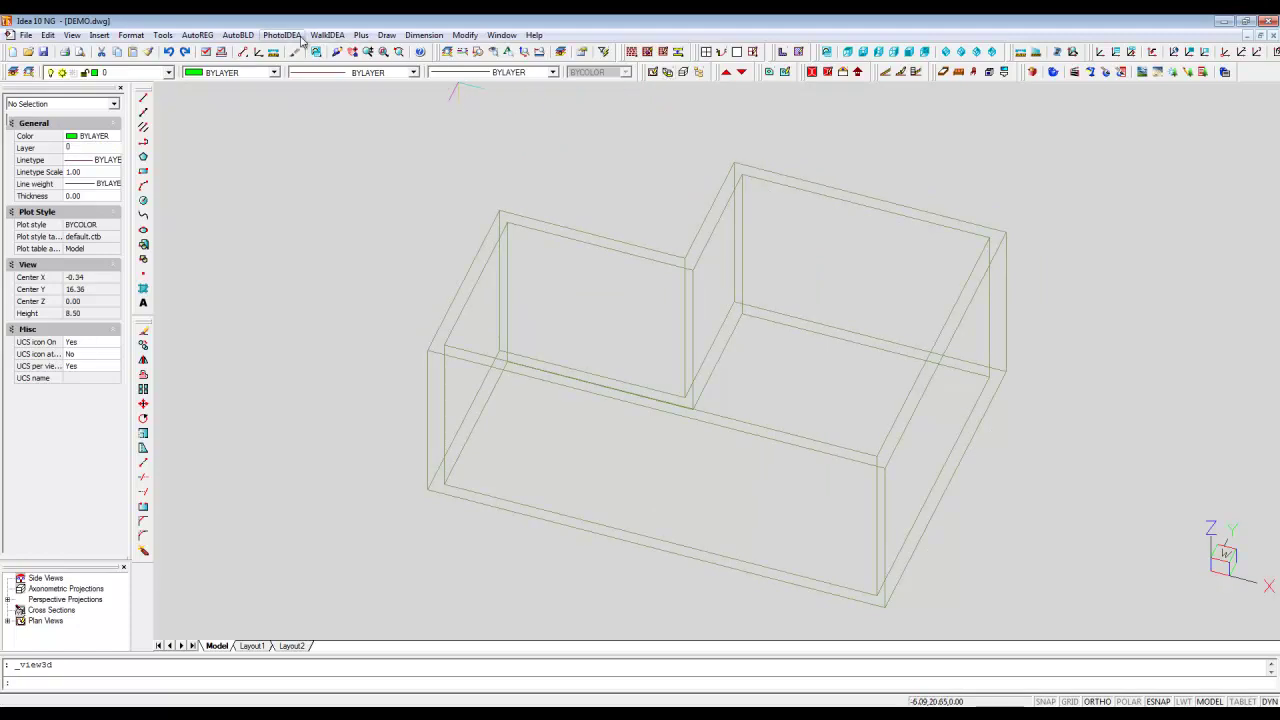
left_click(296, 36)
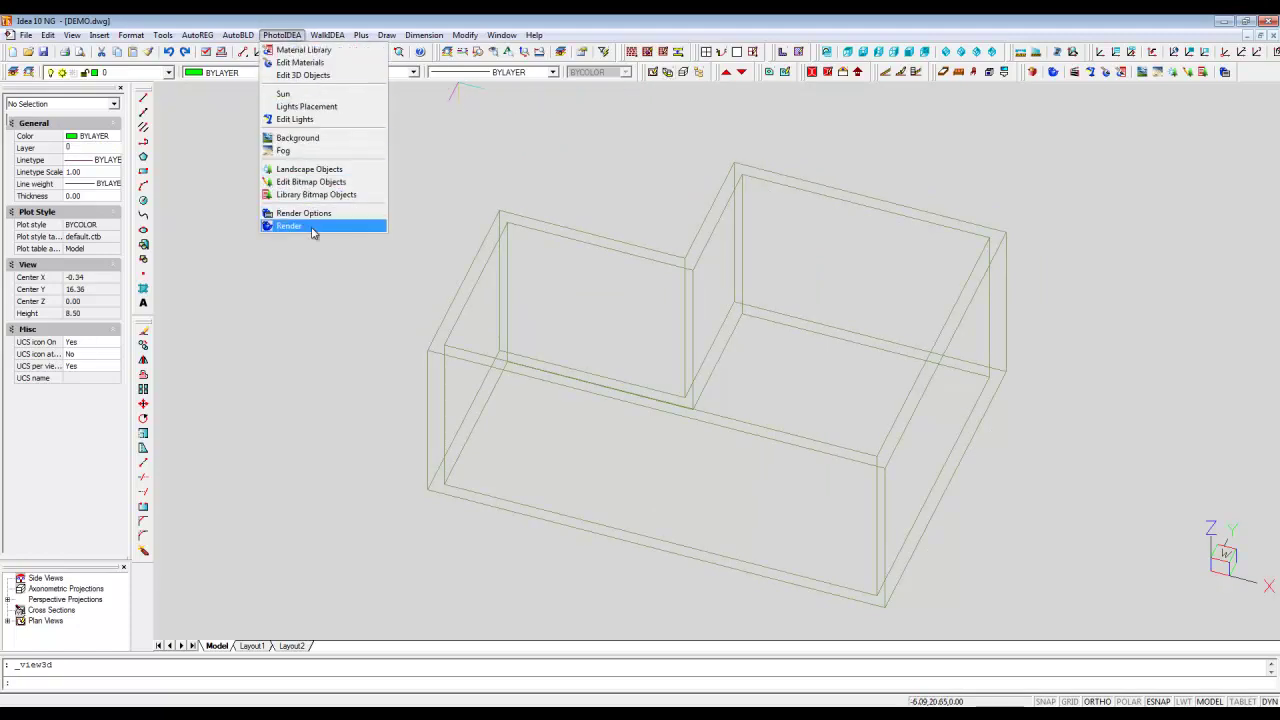
left_click(313, 230)
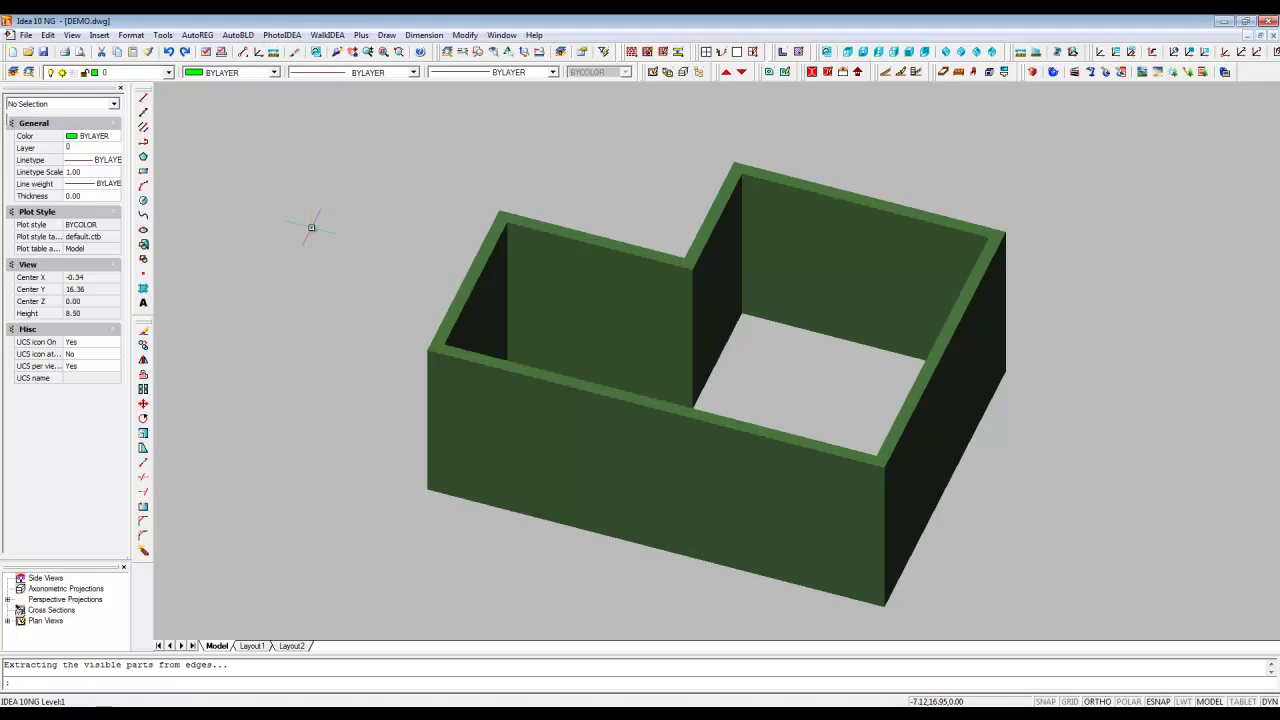
left_click(337, 52)
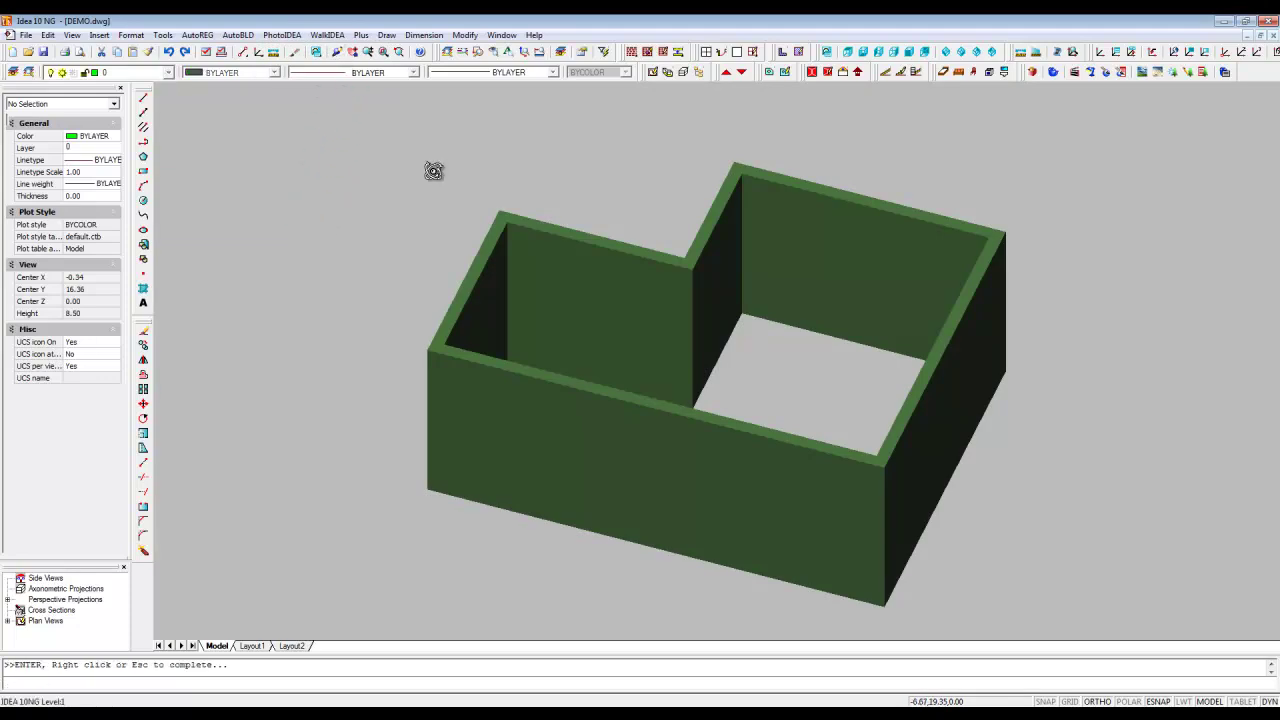
mouse_move(737, 366)
left_mouse_down()
mouse_move(686, 446)
mouse_move(730, 449)
left_mouse_up()
key("Escape")
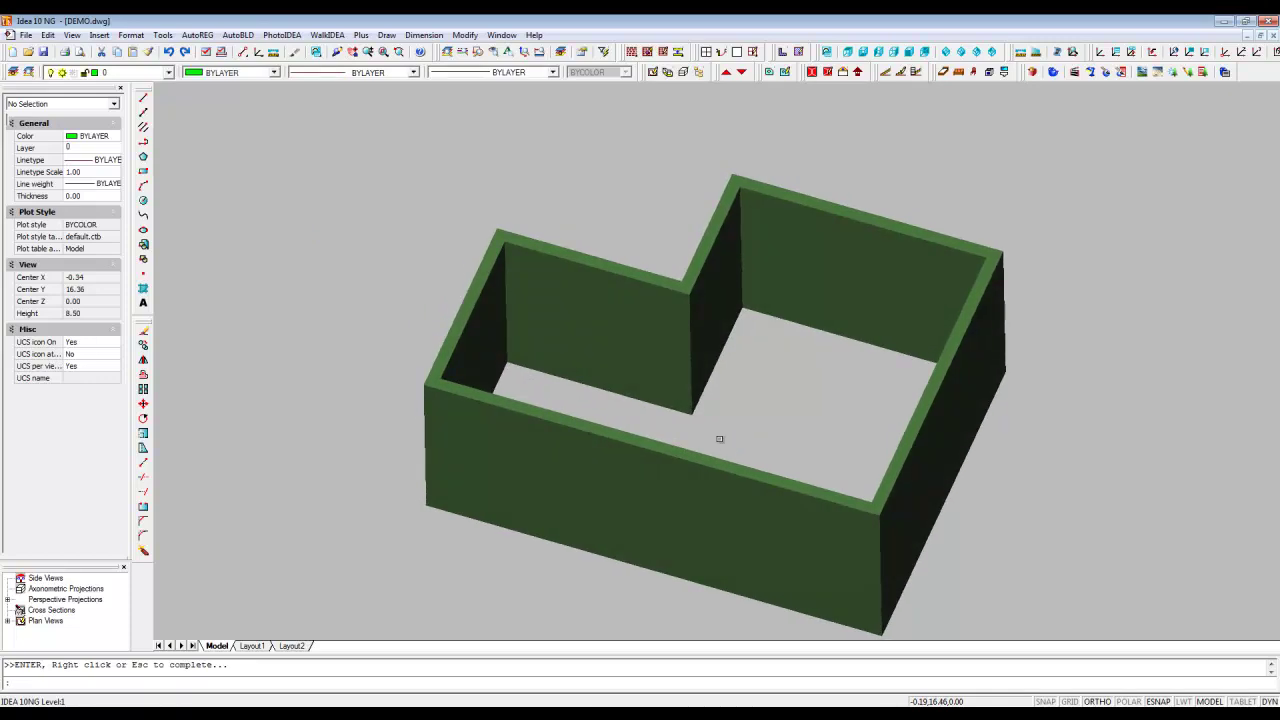
- Start a window insertion using the two-panel casement window with glazing bars
left_click(245, 37)
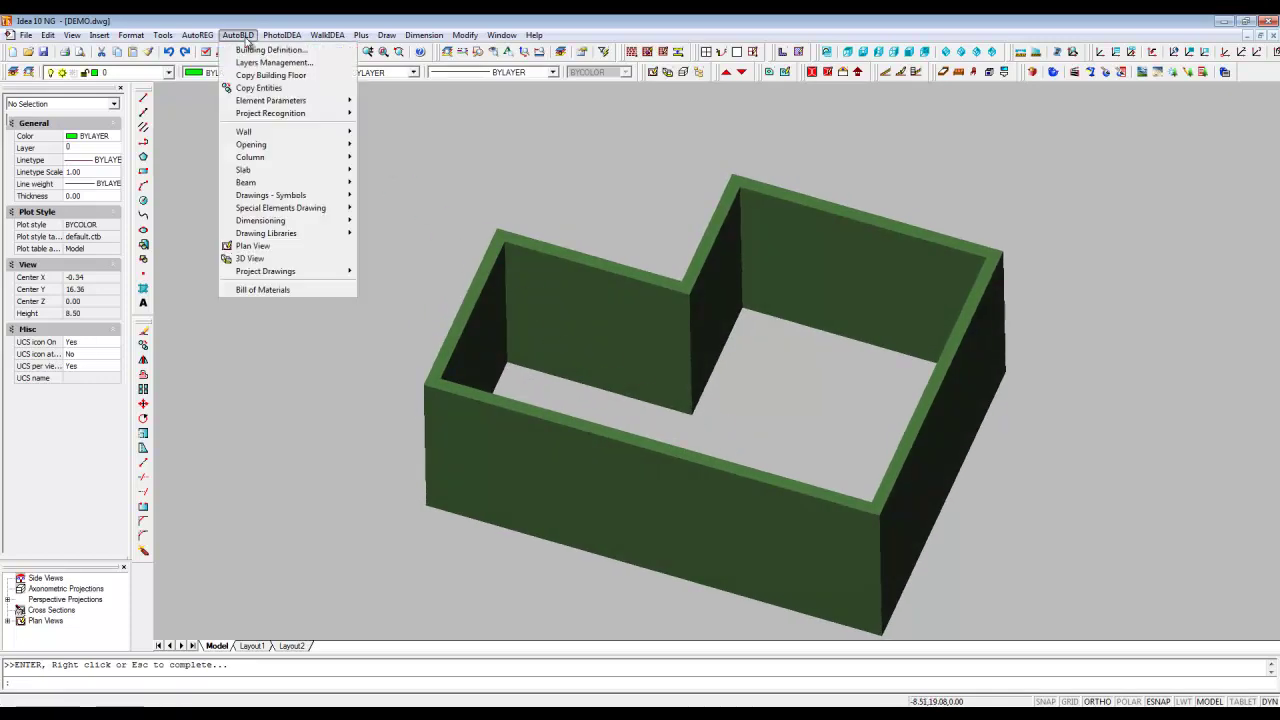
left_click(392, 147)
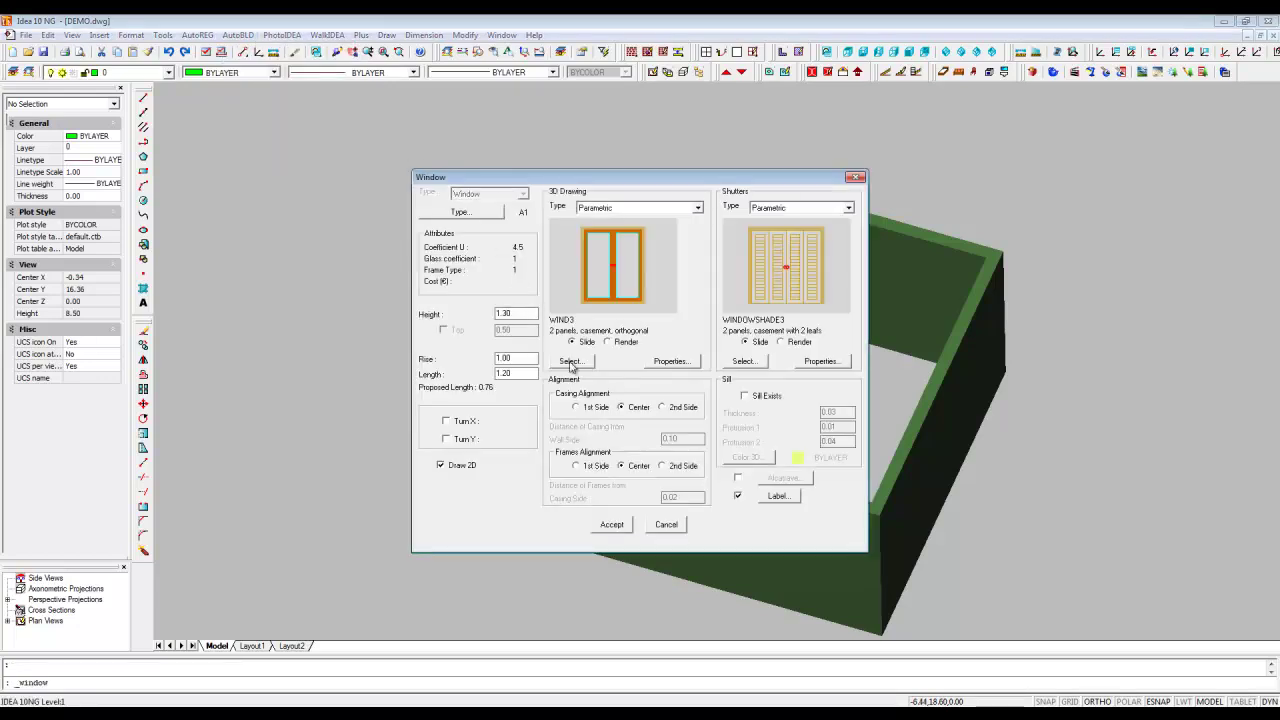
left_click(569, 361)
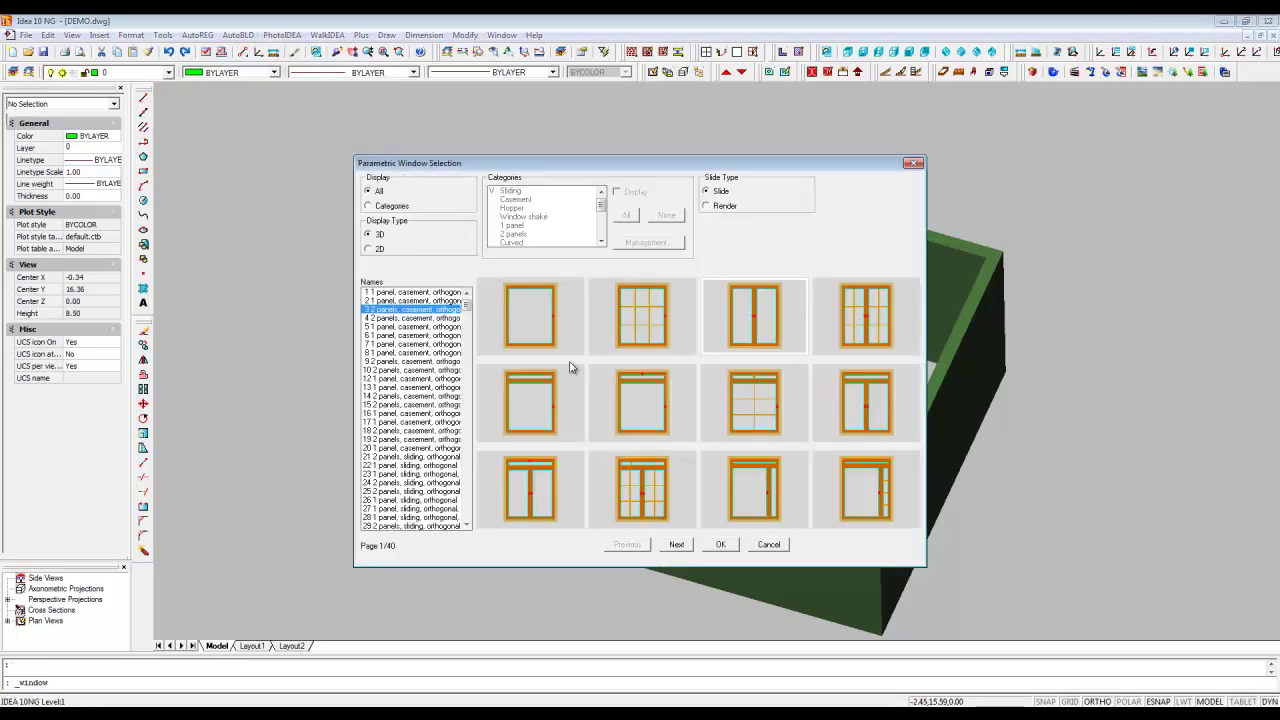
left_click(828, 345)
left_click(721, 545)
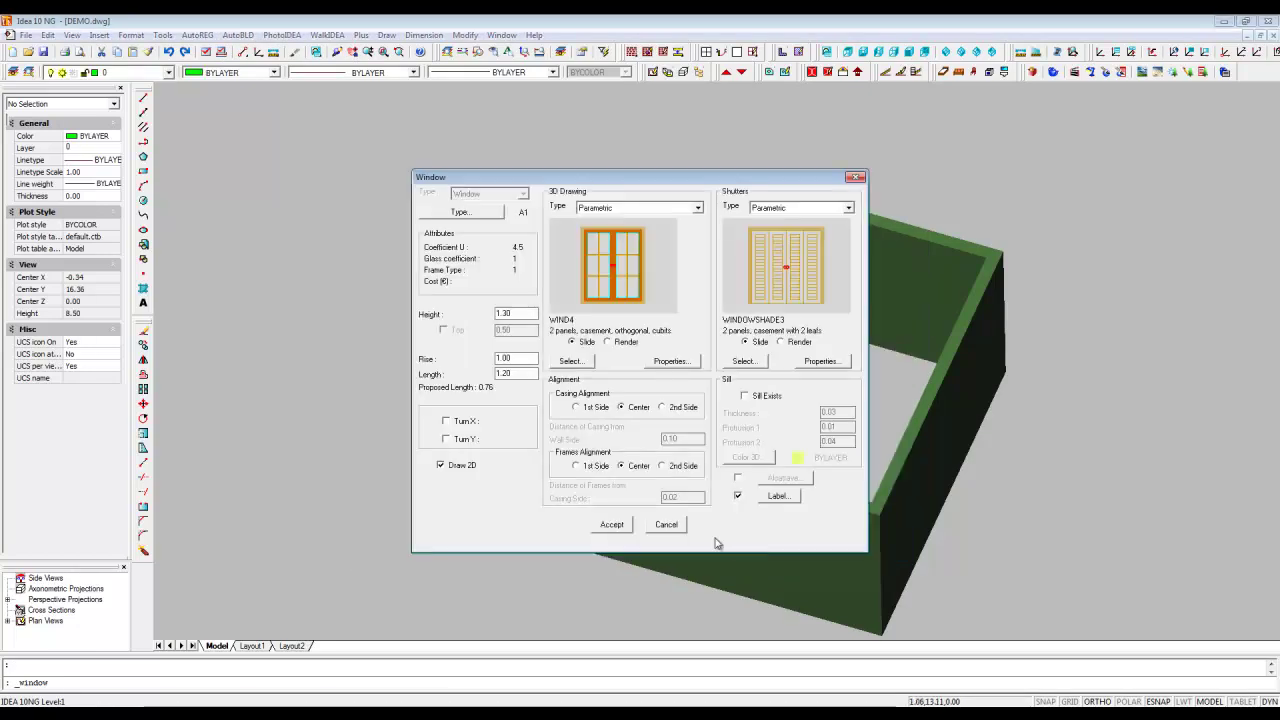
- Set window height to 1.20 and opening label scale to 0.60, then accept
left_click(518, 315)
type("1.2")
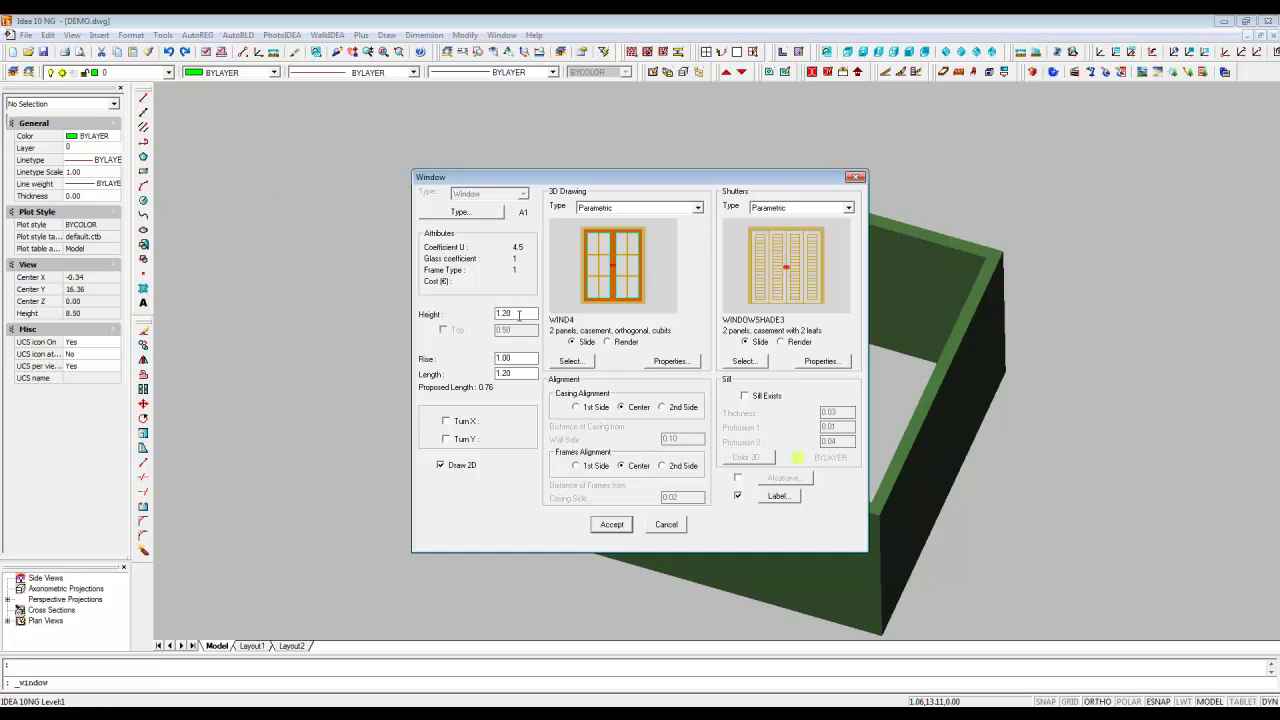
left_click(779, 496)
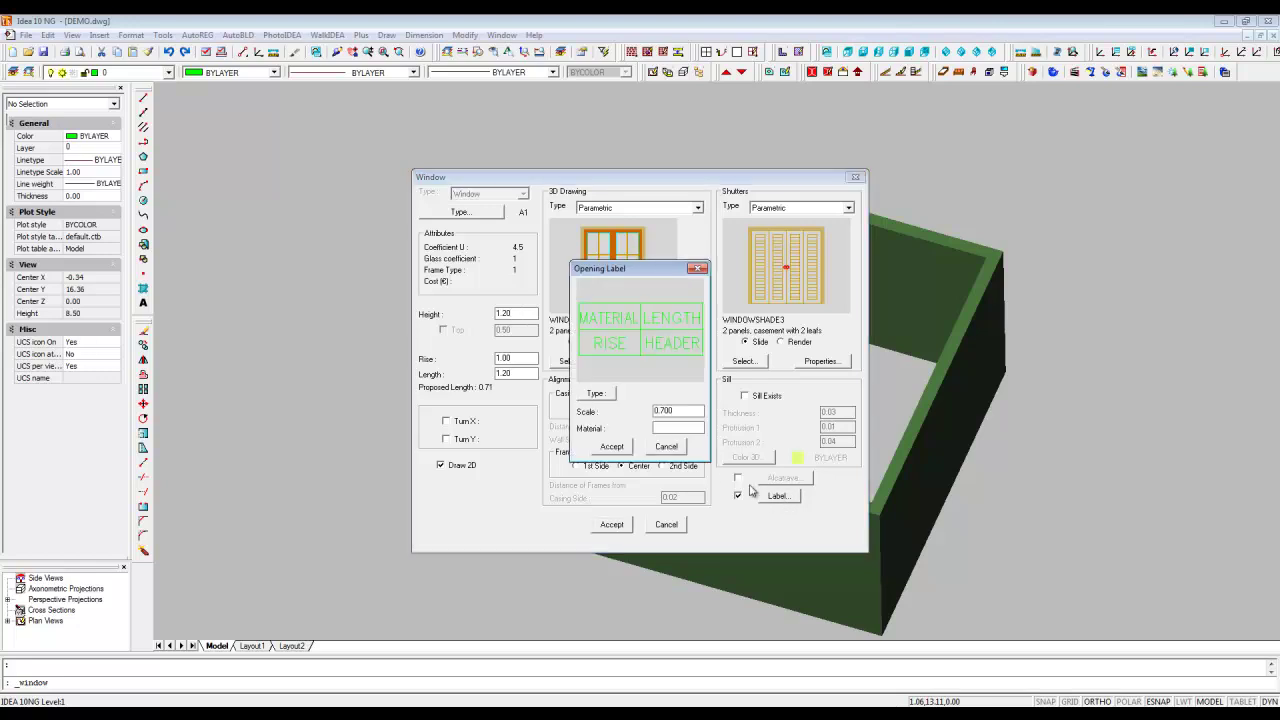
left_click_drag(679, 413, 652, 412)
type("0.60")
left_click(627, 446)
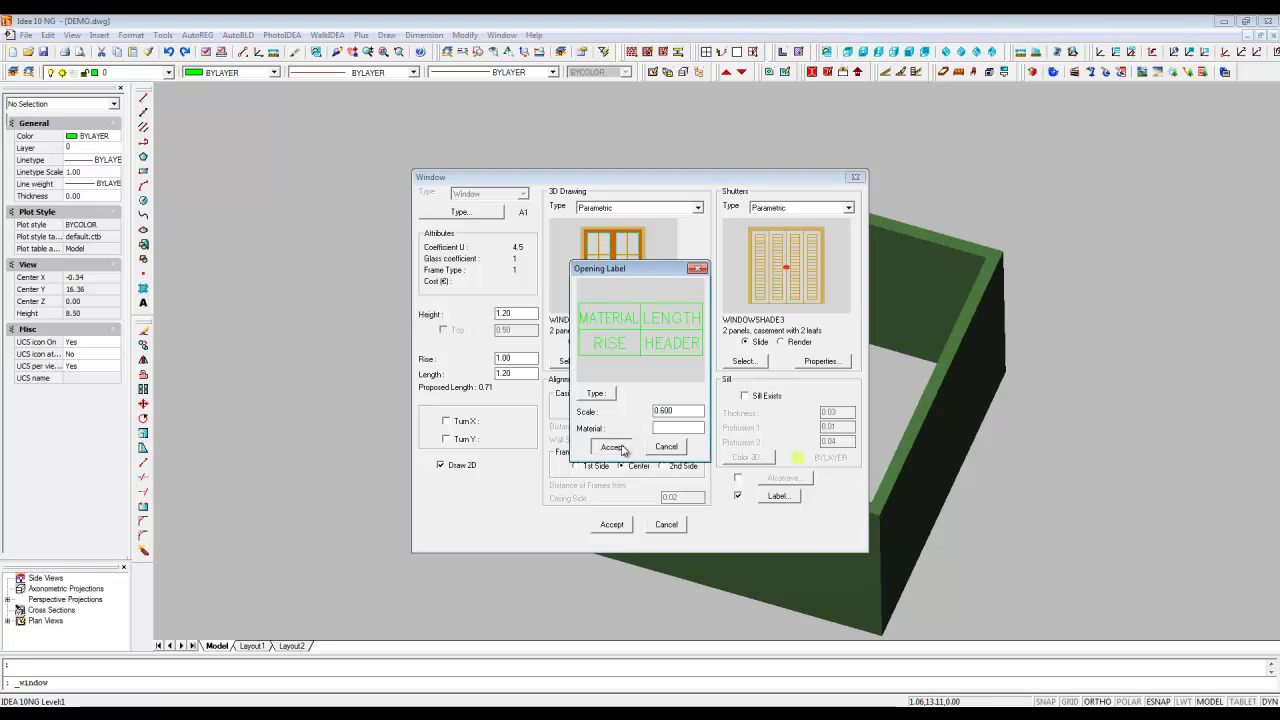
left_click(612, 525)
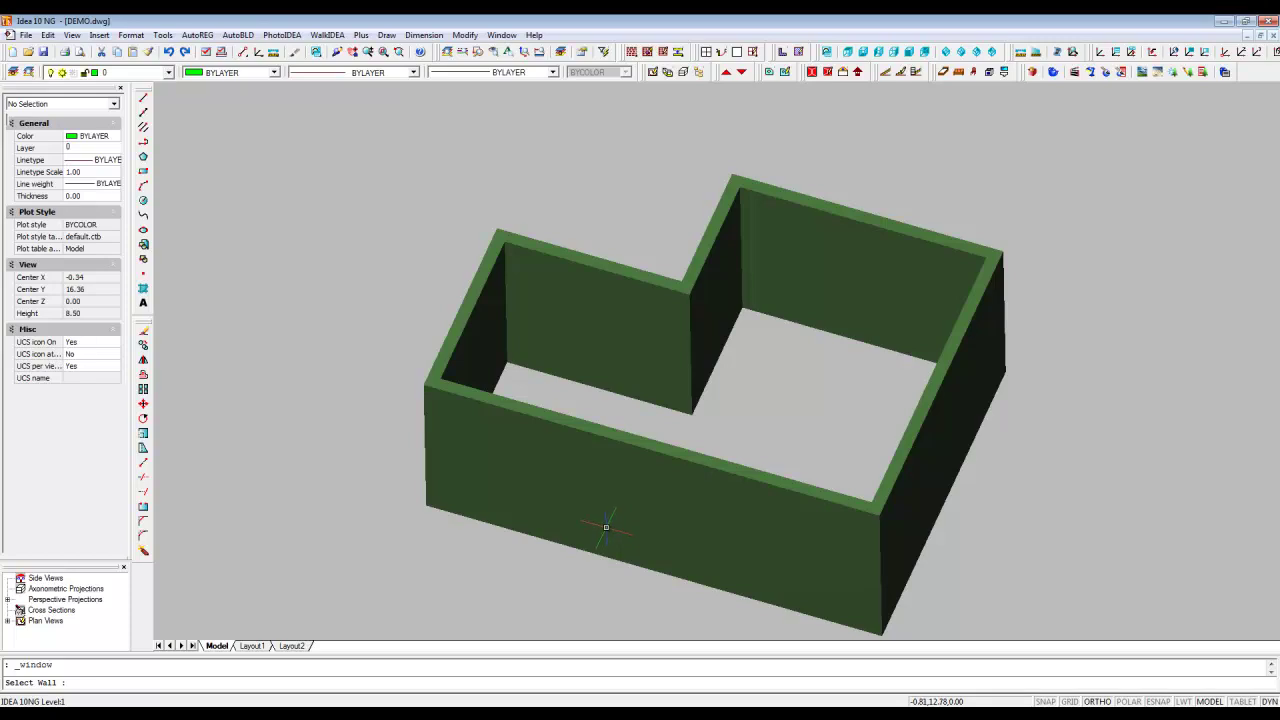
- Place the window in the front wall near its left end, first point 1
left_click(553, 540)
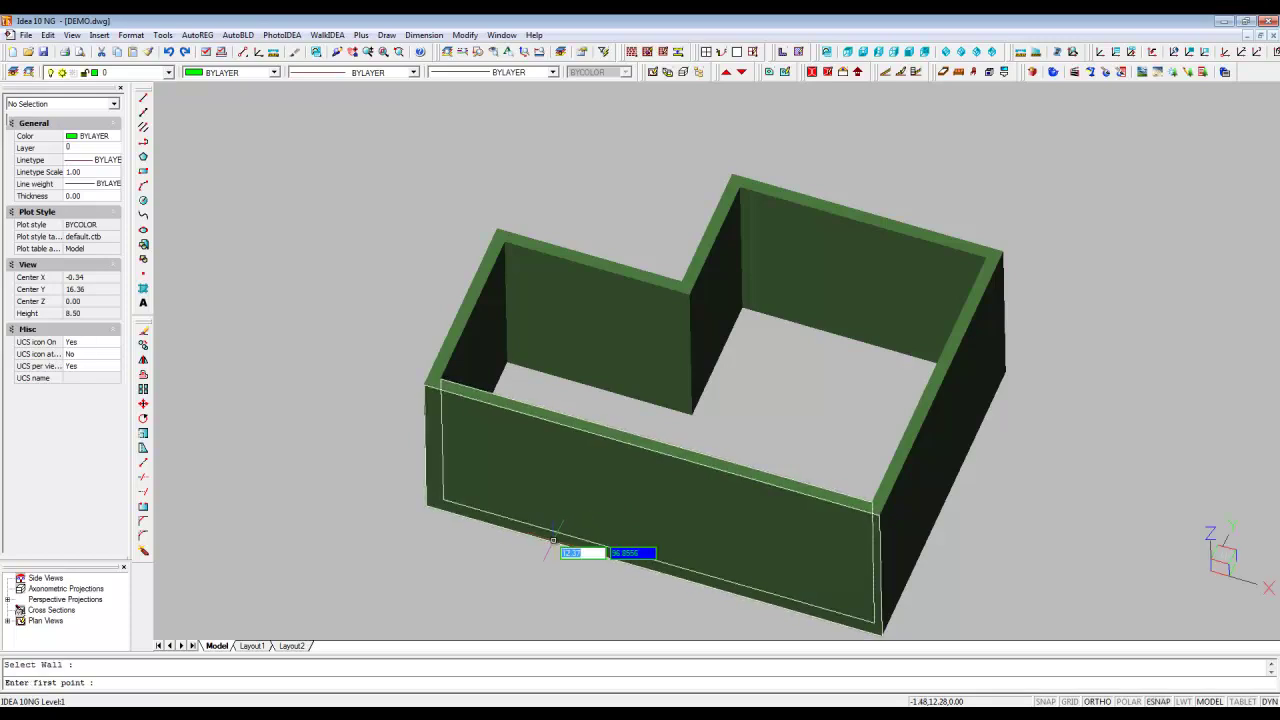
type("1")
key("Return")
left_click(566, 546)
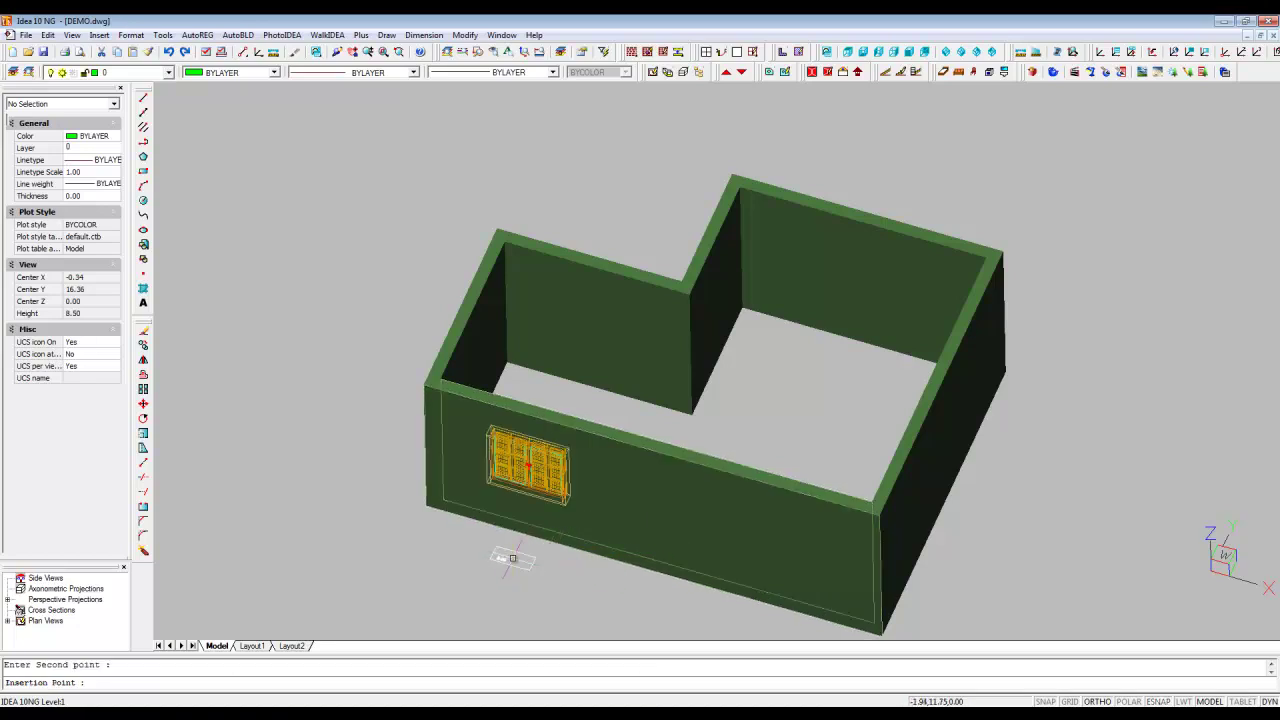
left_click(512, 558)
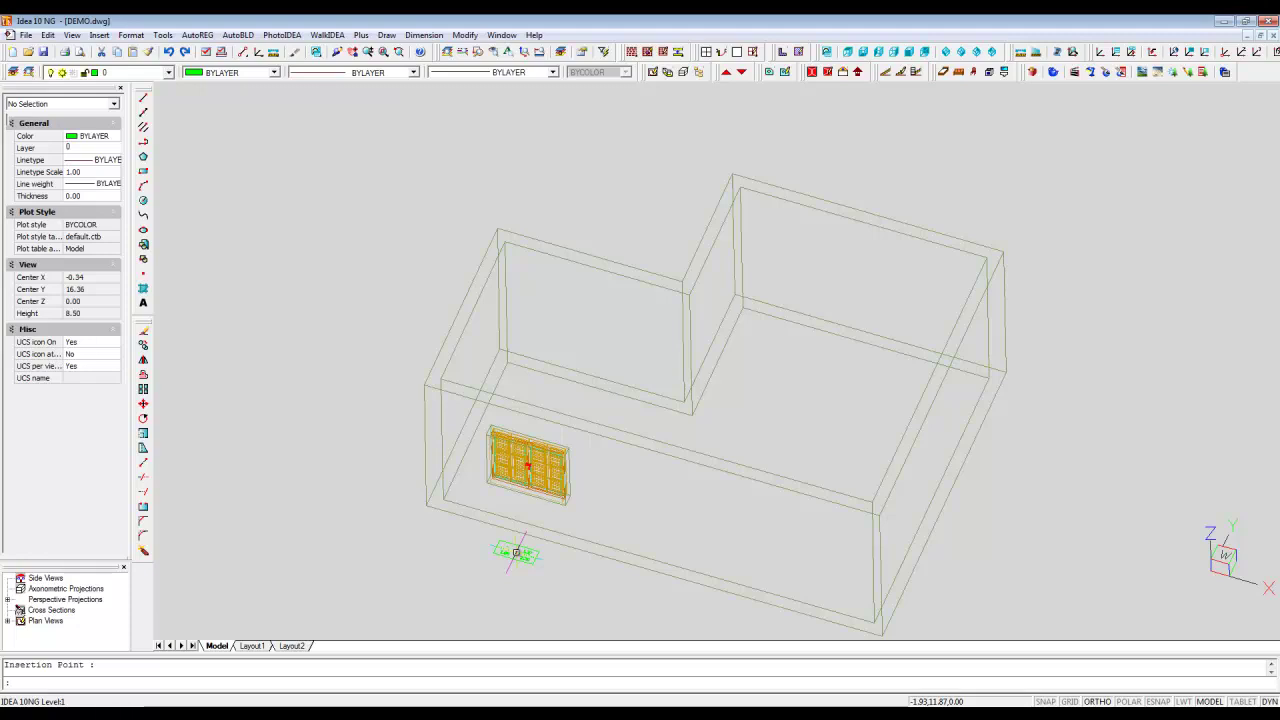
- Hide the Opening Labels layer through Layers Management
left_click(236, 35)
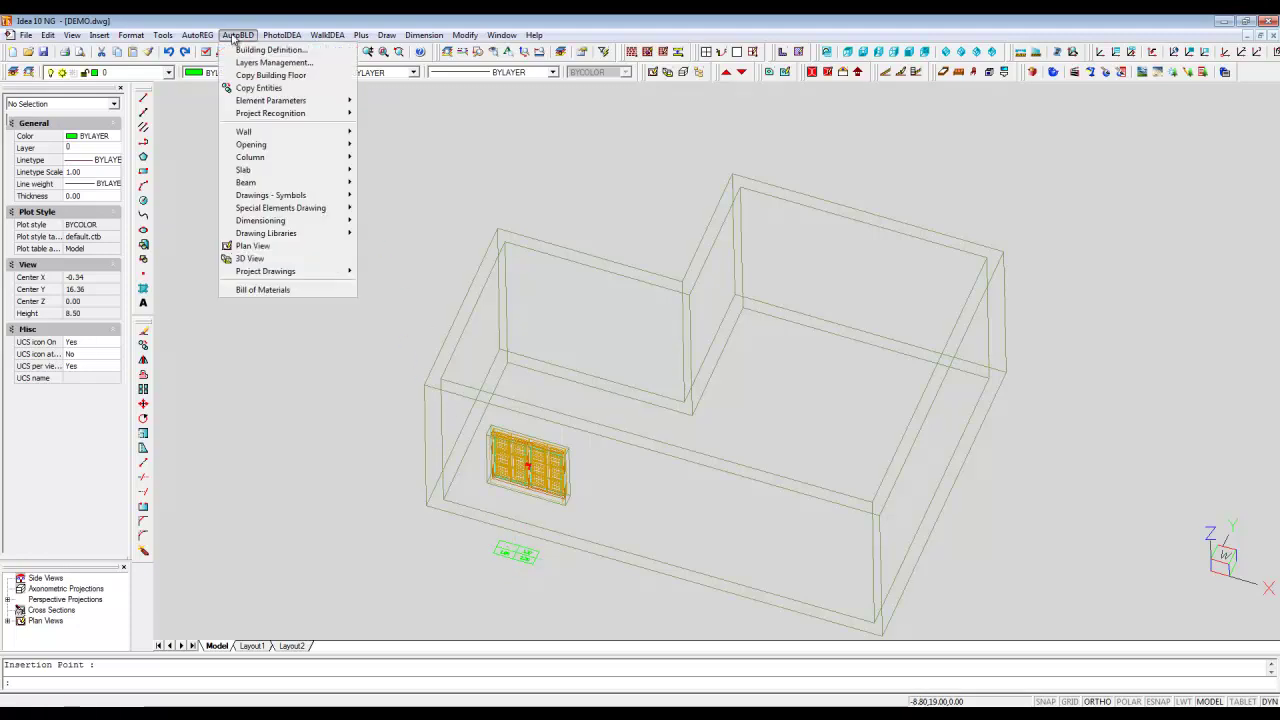
left_click(258, 63)
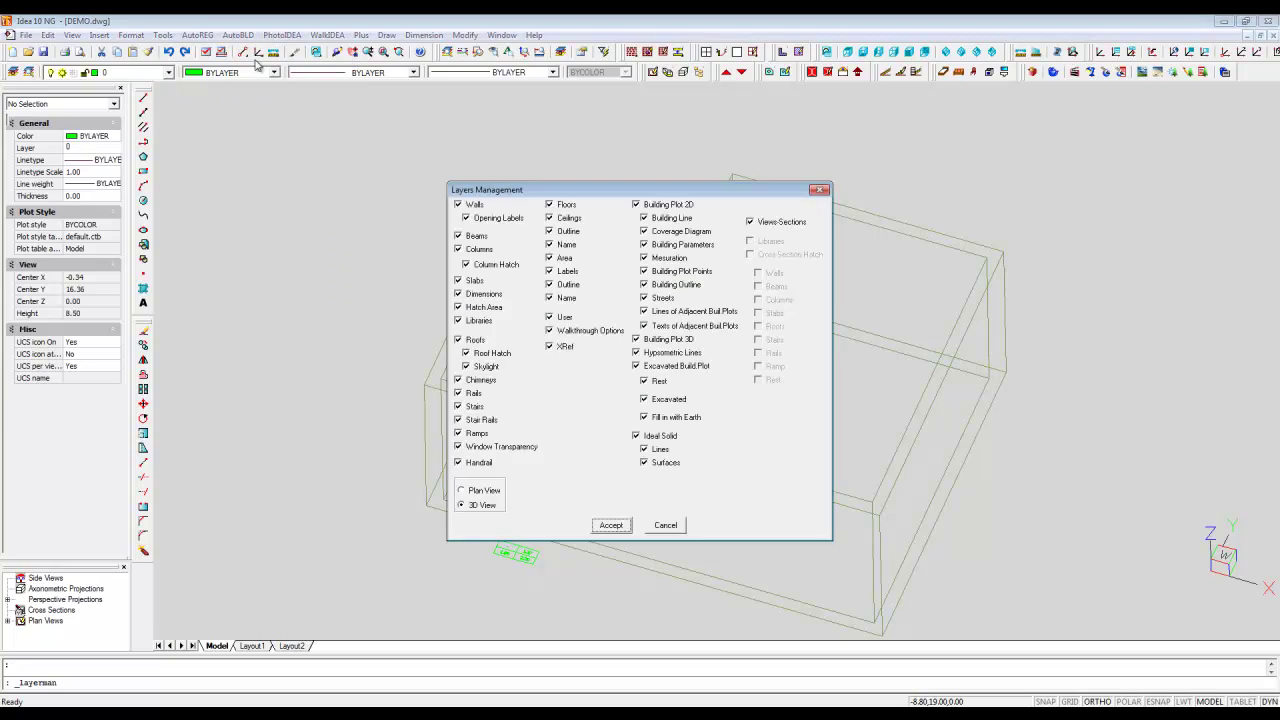
left_click(466, 218)
left_click(612, 526)
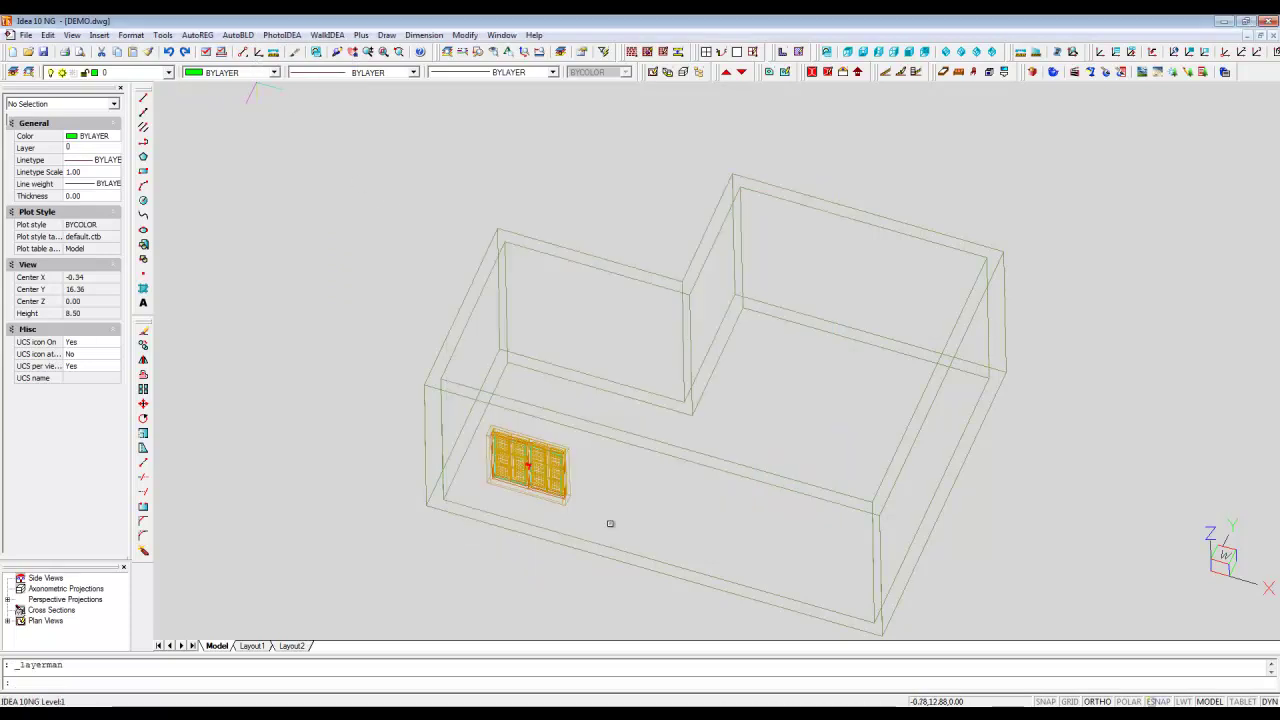
- Flip the window with Turn X
left_click(555, 485)
double_click(545, 480)
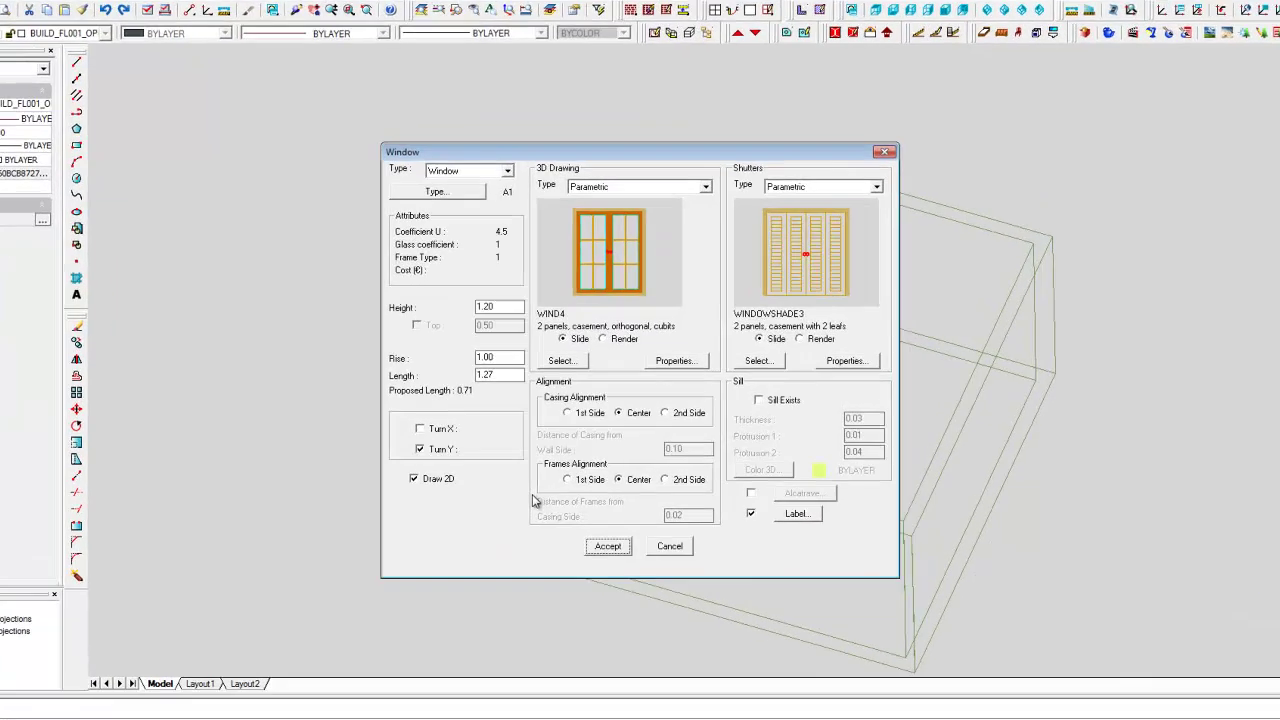
left_click(349, 450)
left_click(597, 605)
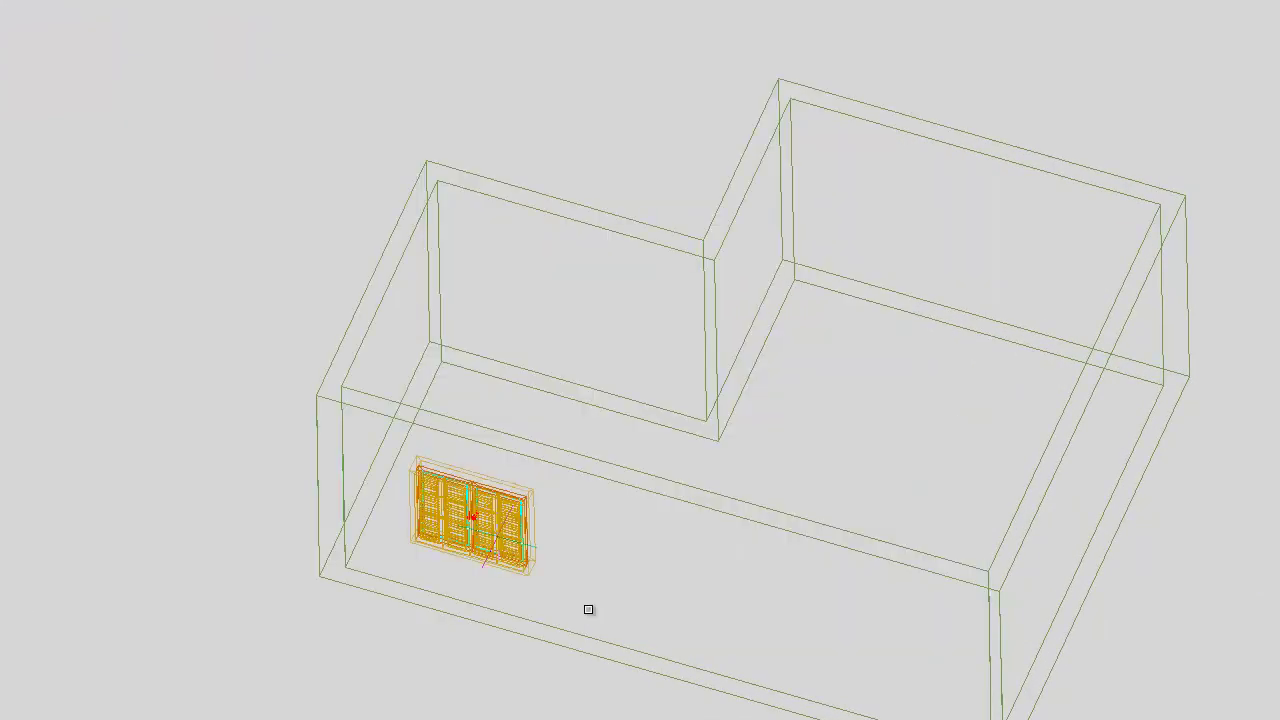
- Set the window shutters' 3D opening to 100 so they stand fully open
double_click(505, 549)
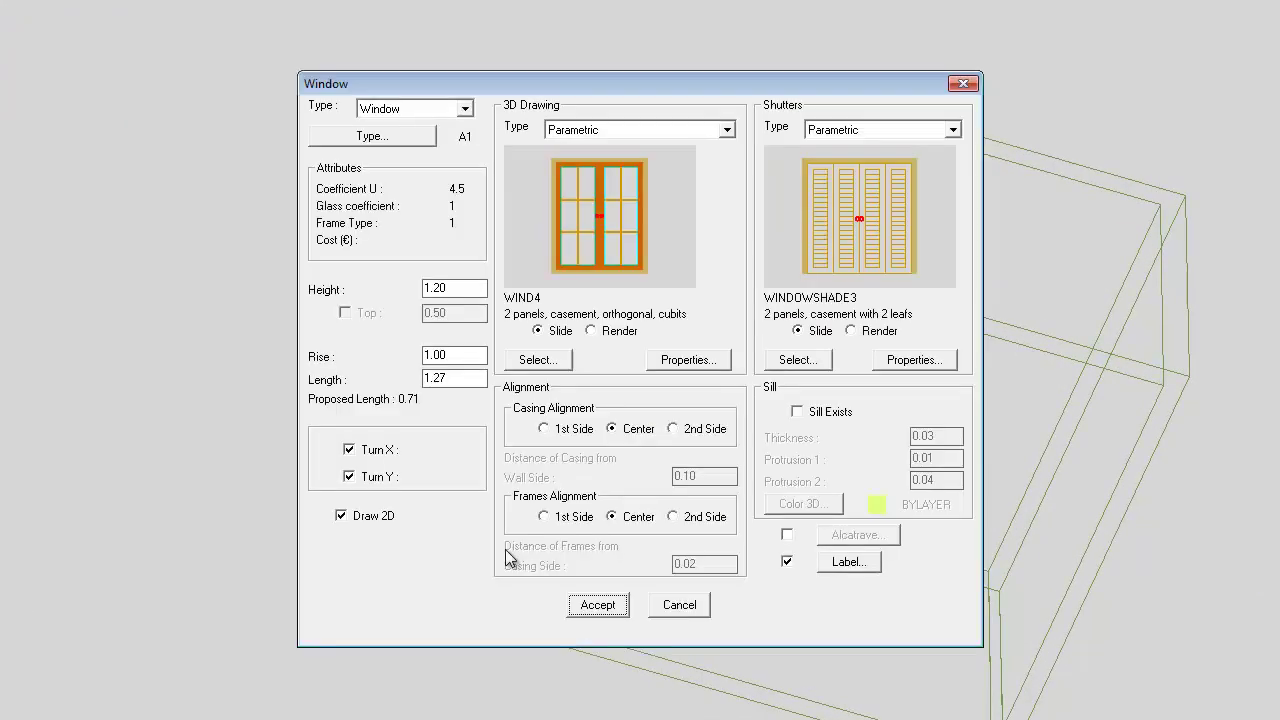
left_click(900, 362)
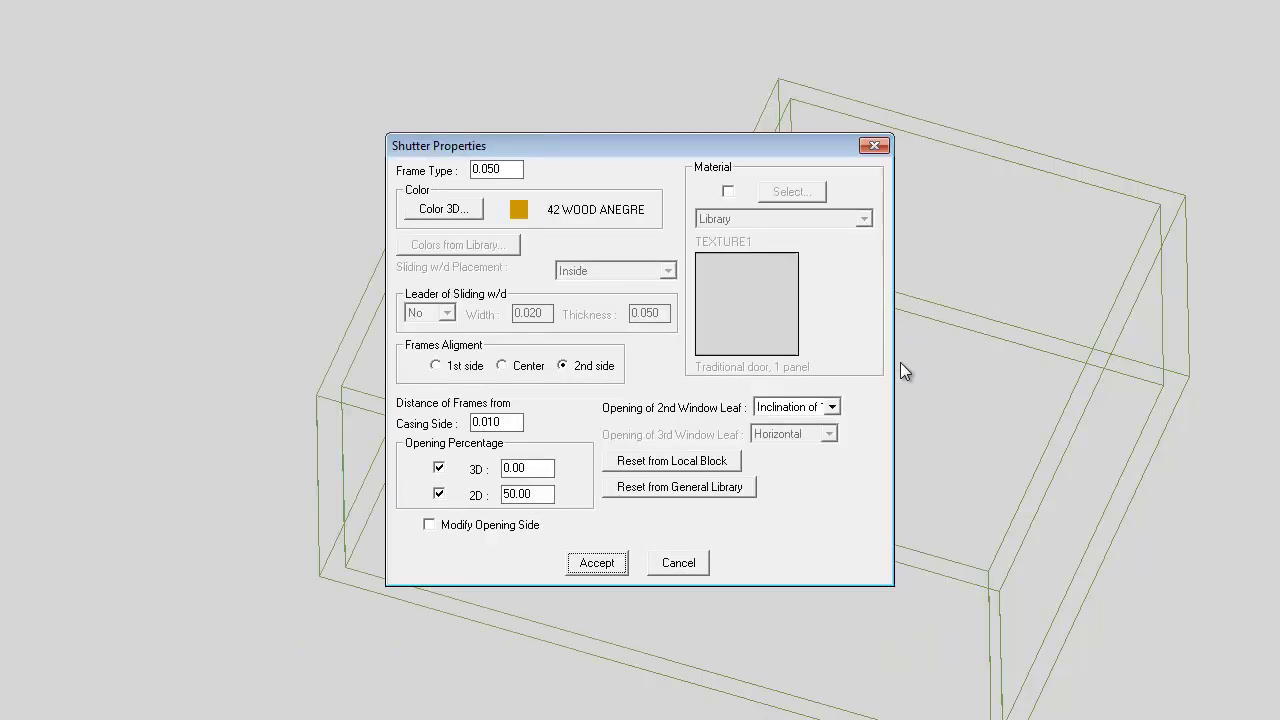
left_click(519, 467)
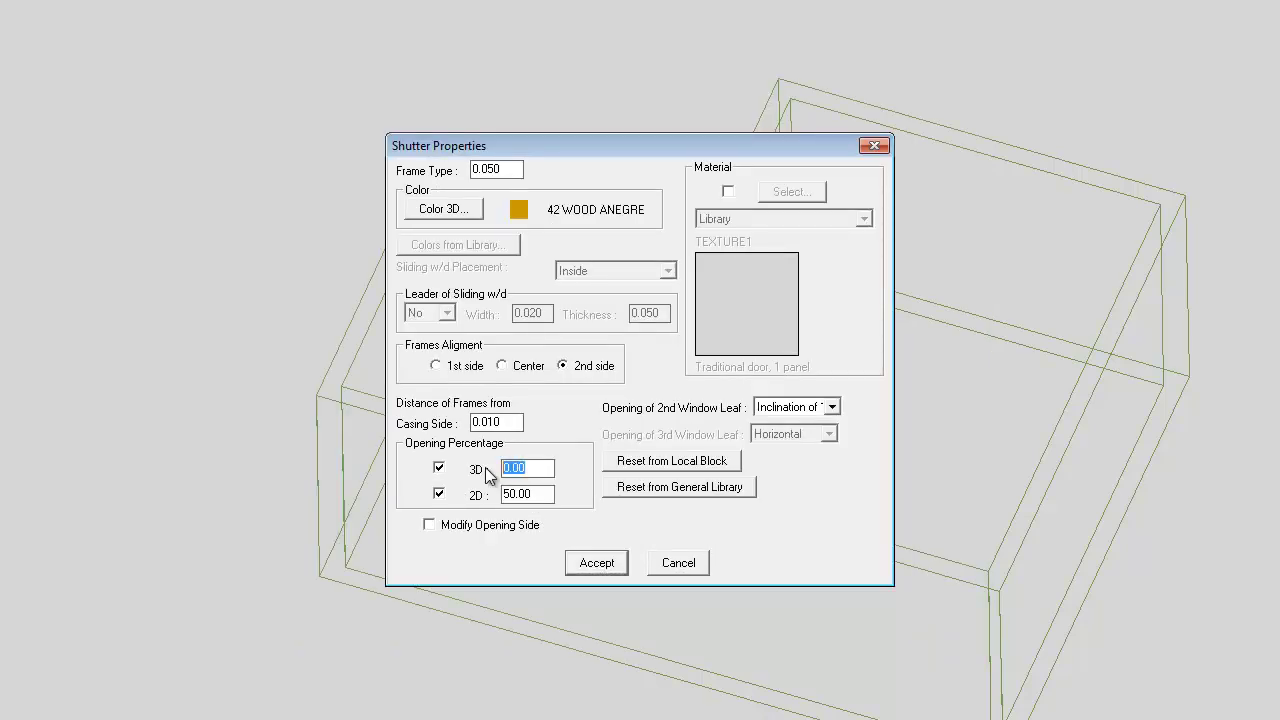
type("100")
left_click(573, 556)
left_click(606, 543)
- Run HIDE to remove hidden lines and select the window
type("hi")
key("Return")
left_click(527, 484)
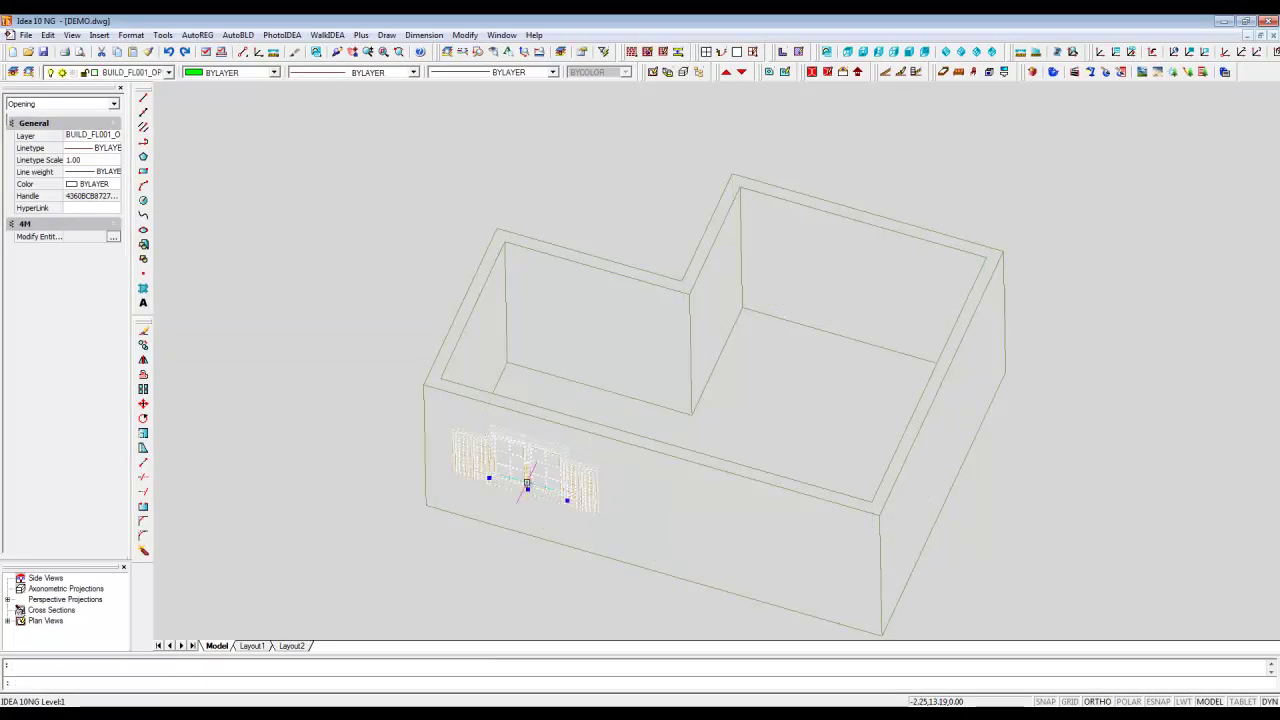
- Copy the shuttered window to the right along the front wall and open the copy's settings
left_click(143, 345)
left_click(479, 551)
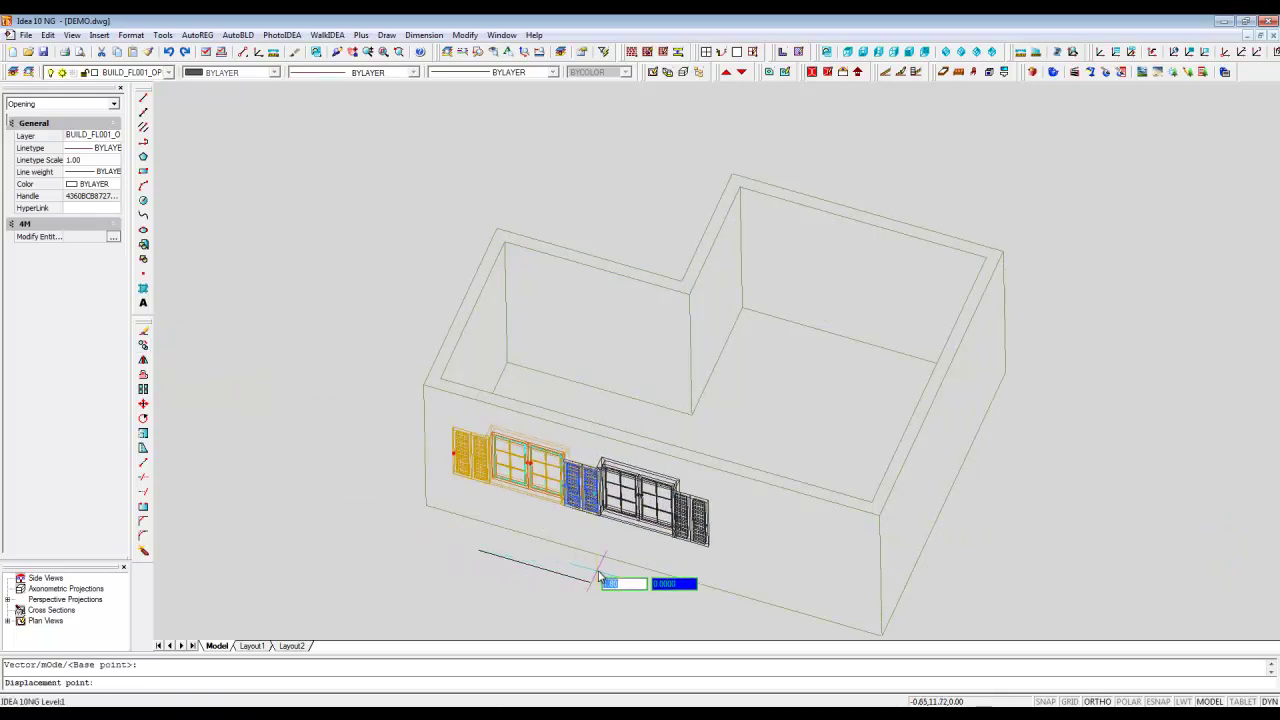
left_click(637, 579)
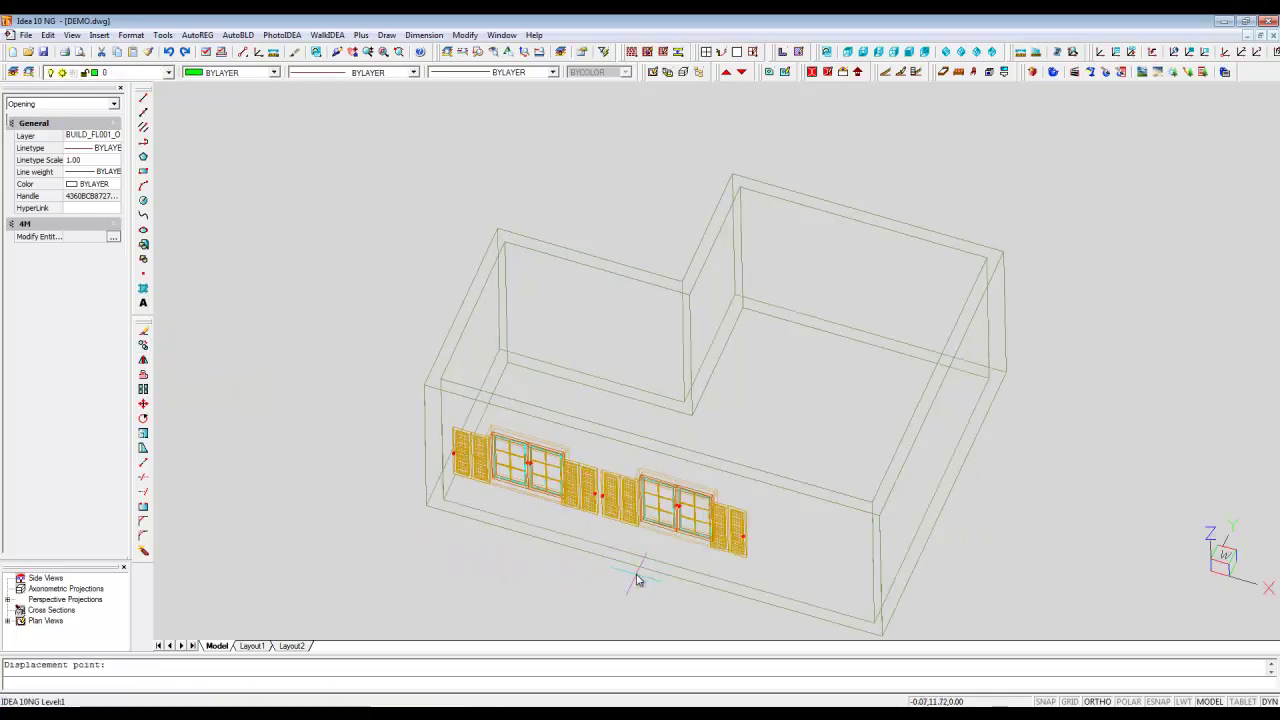
double_click(685, 512)
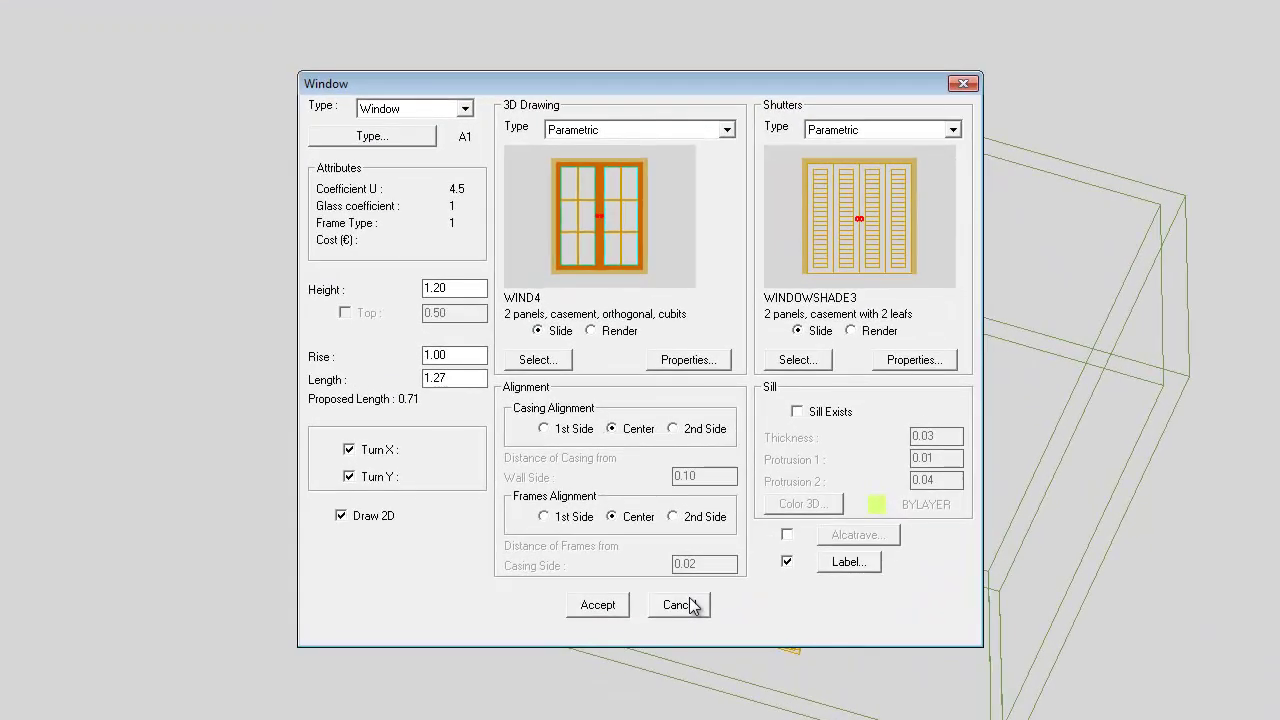
- Give the copied window rise 0, height 2.2 and shutters type 'Does not Exist'
left_click(495, 358)
double_click(456, 357)
type("0")
key("shift+Tab")
type("2.2")
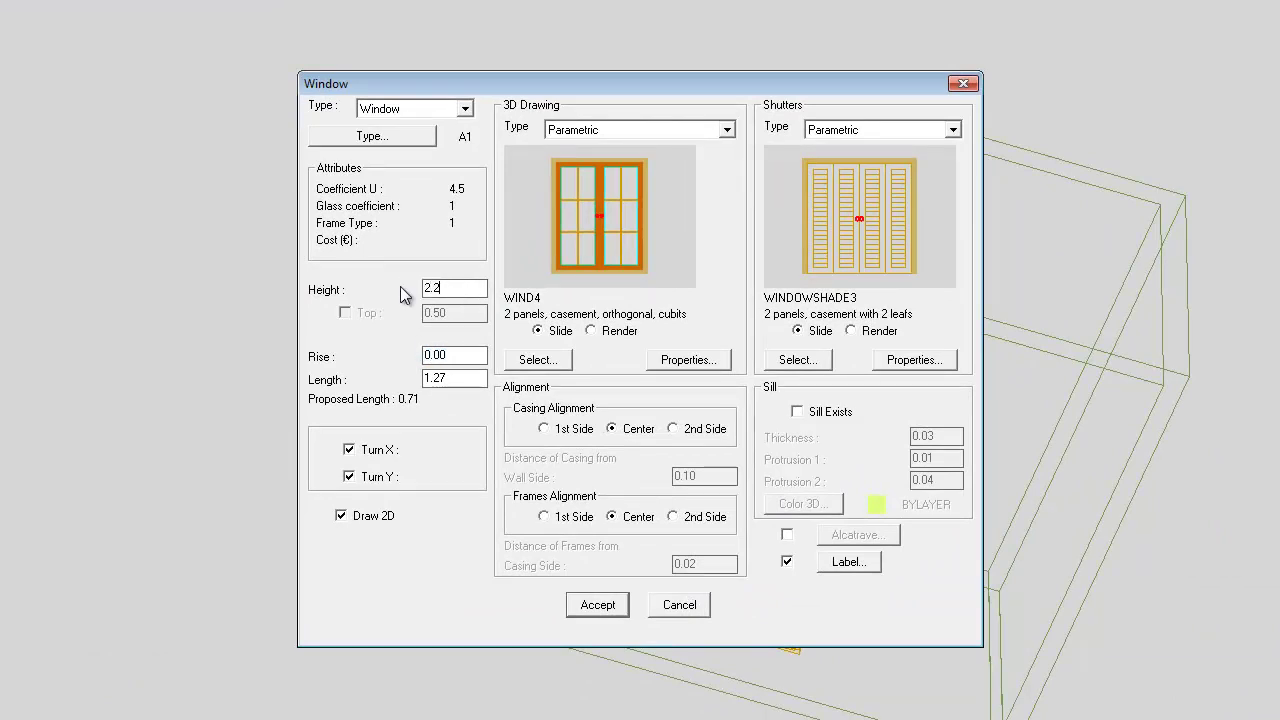
left_click(952, 131)
left_click(893, 173)
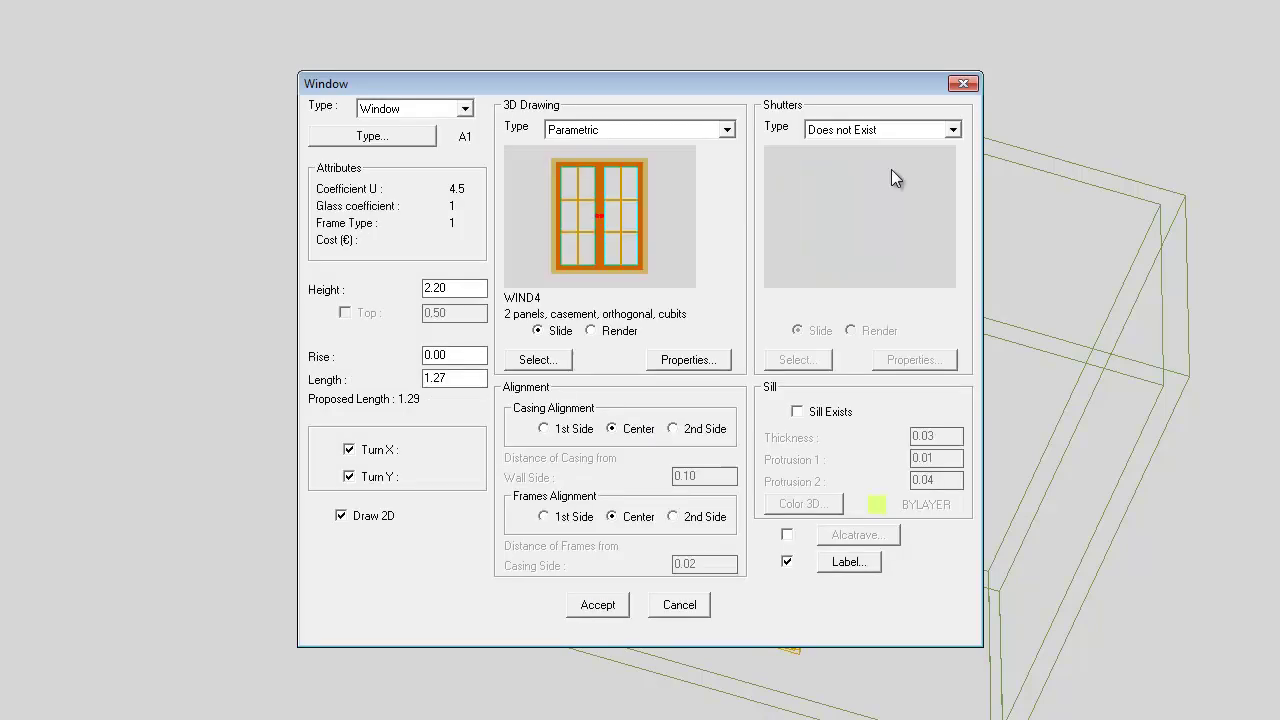
left_click(607, 606)
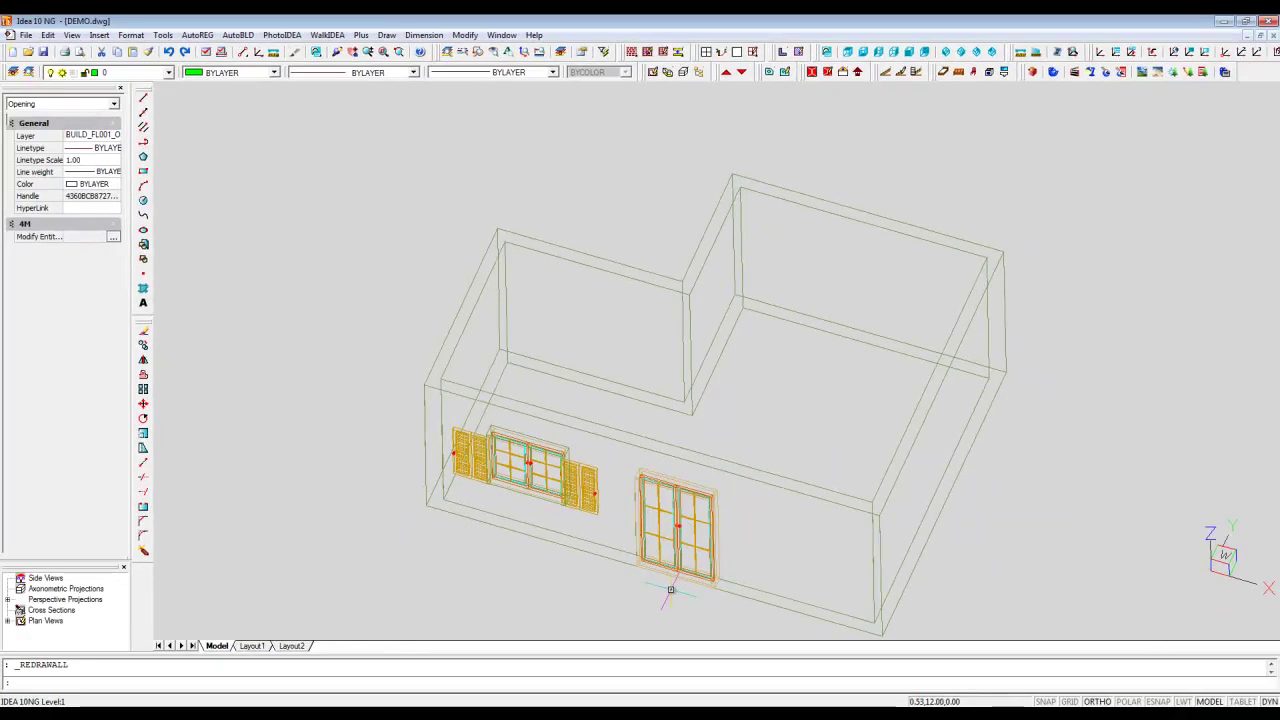
- Mirror the French window onto the right side wall, keeping the original, and open the copy's properties
left_click(680, 572)
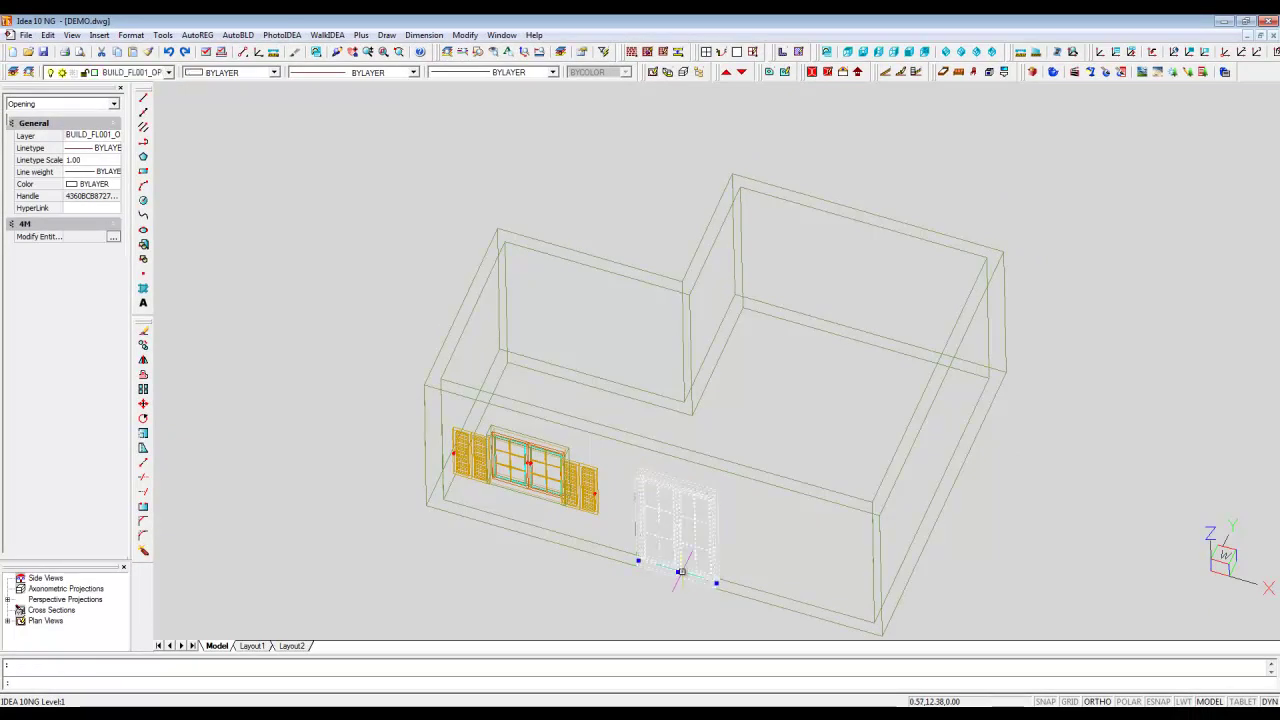
left_click(143, 359)
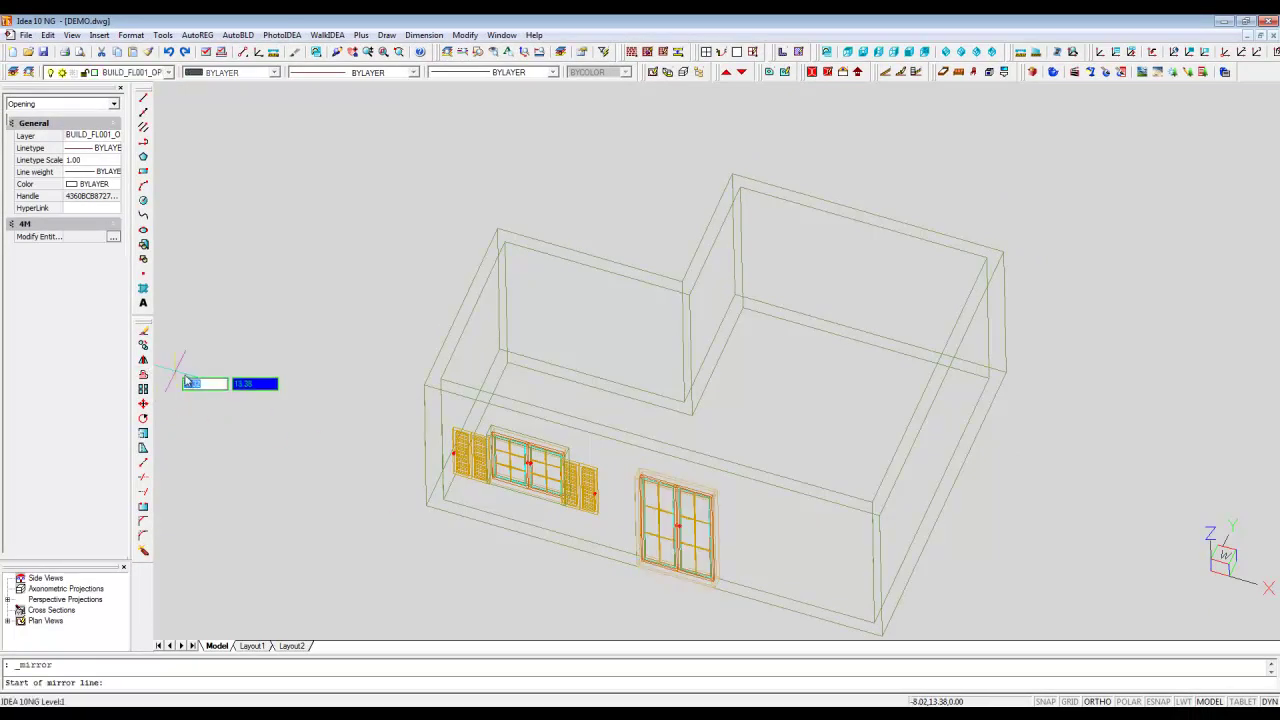
left_click(883, 637)
left_click(872, 627)
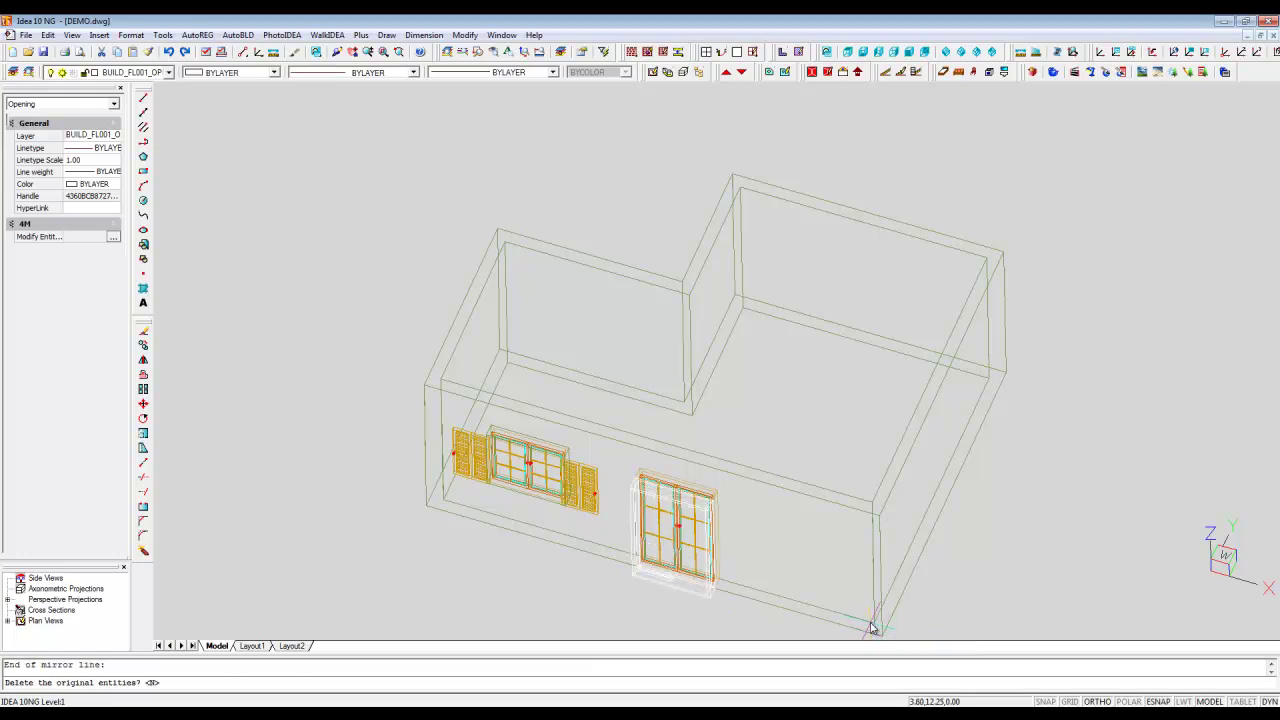
key("Return")
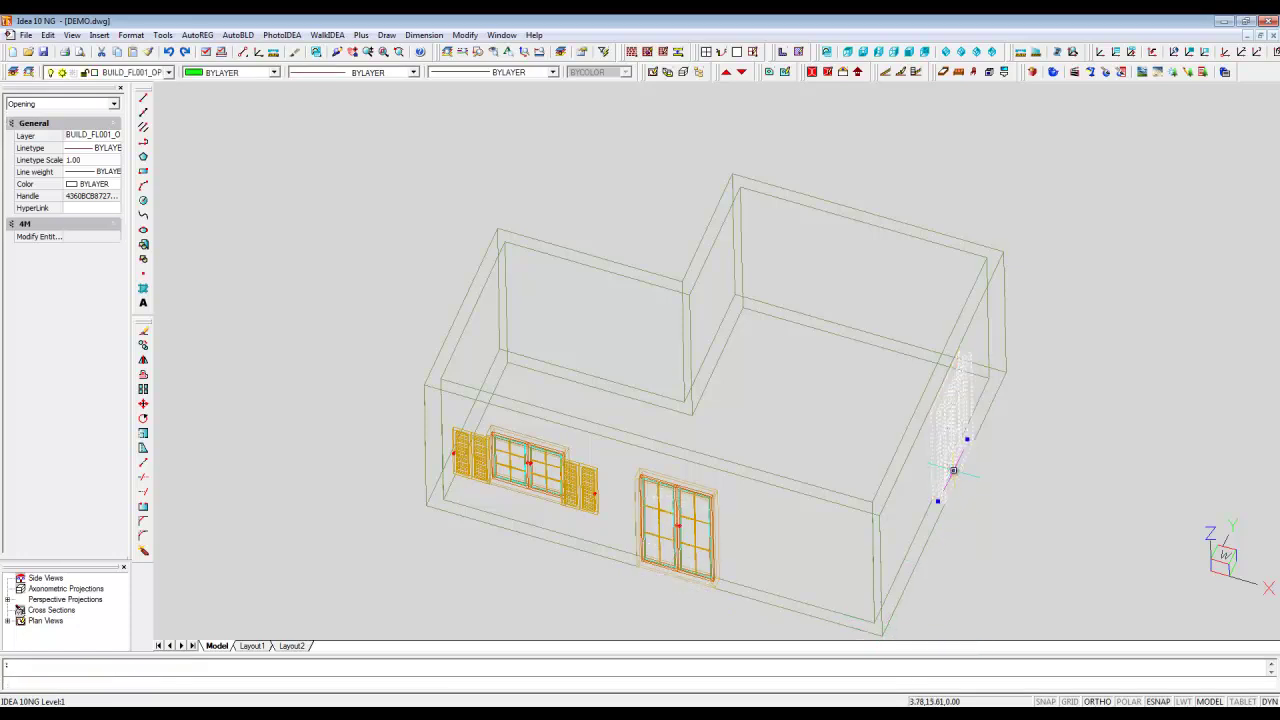
double_click(954, 477)
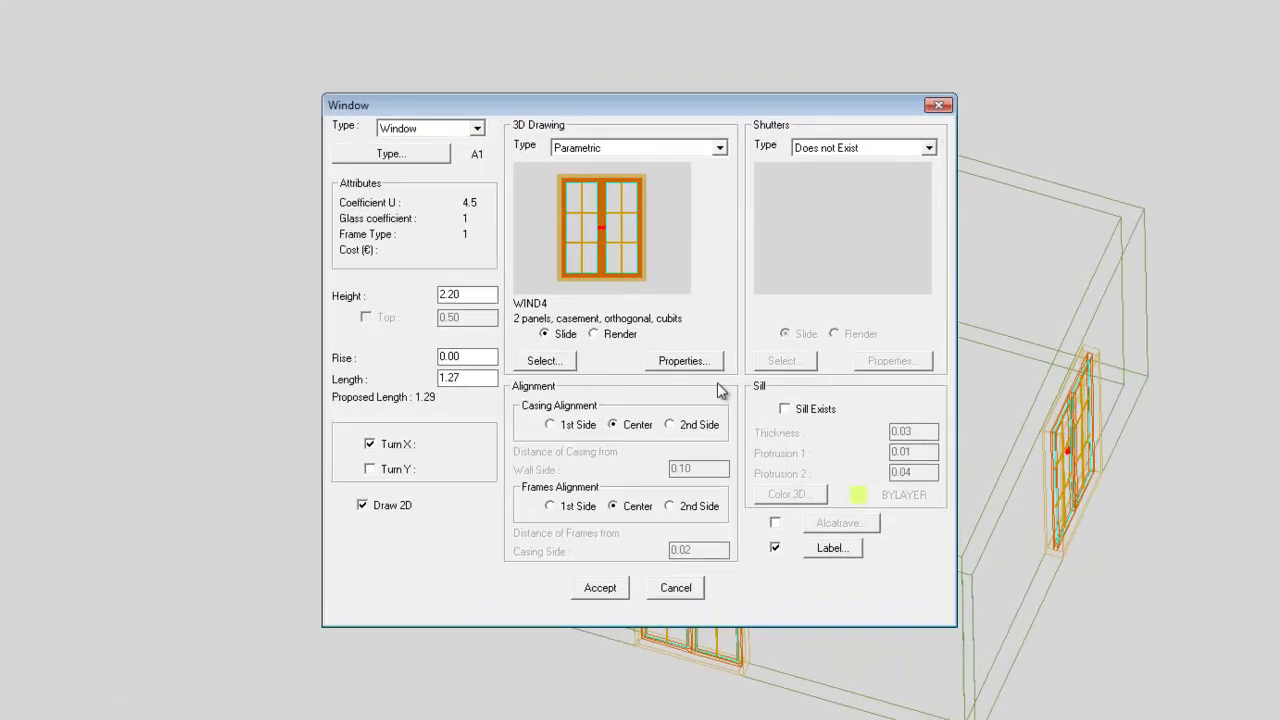
- Change the right-wall opening to a Door using the DOOR11 single-panel design with Length 1.00
left_click(523, 194)
left_click(420, 140)
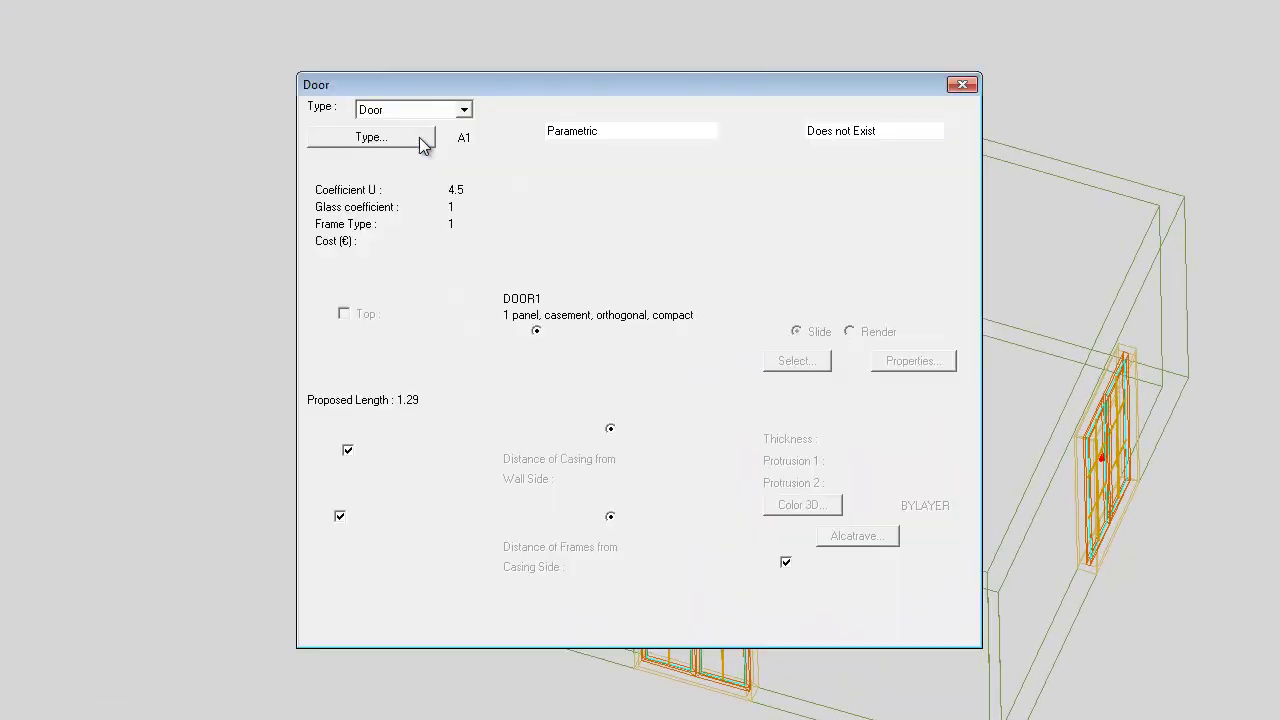
left_click(523, 360)
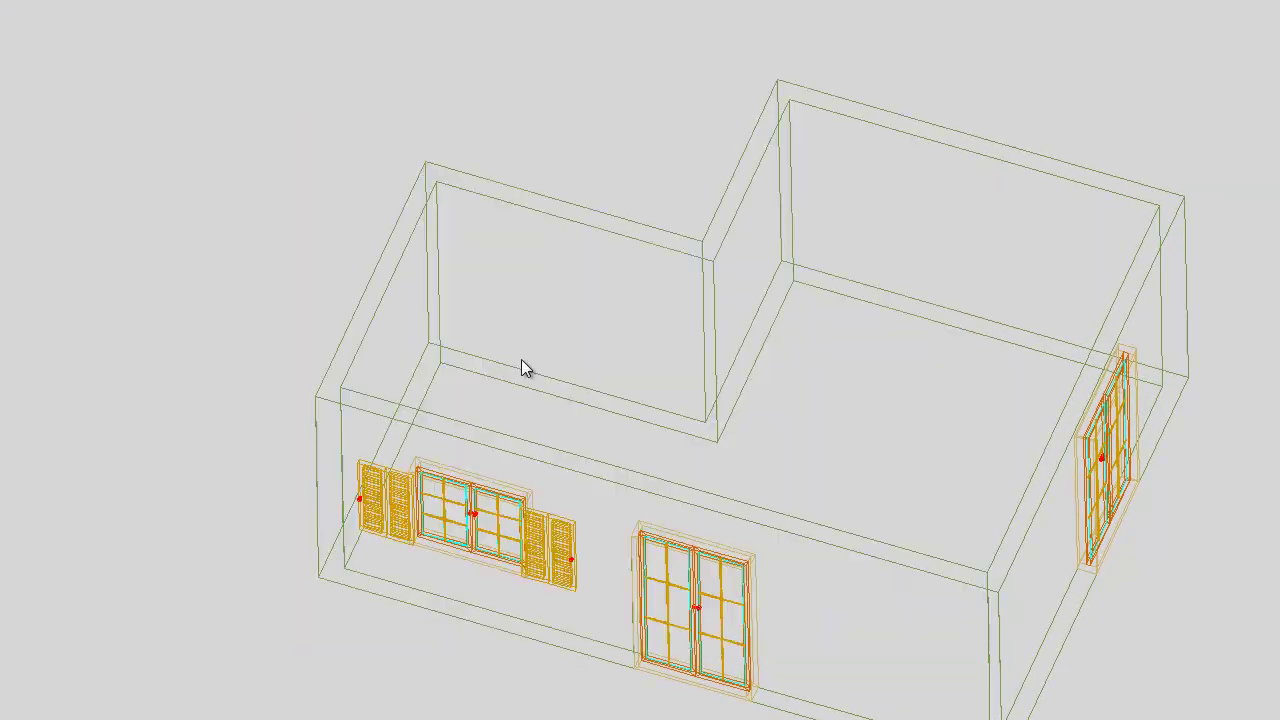
left_click(815, 543)
left_click(767, 638)
left_click(463, 379)
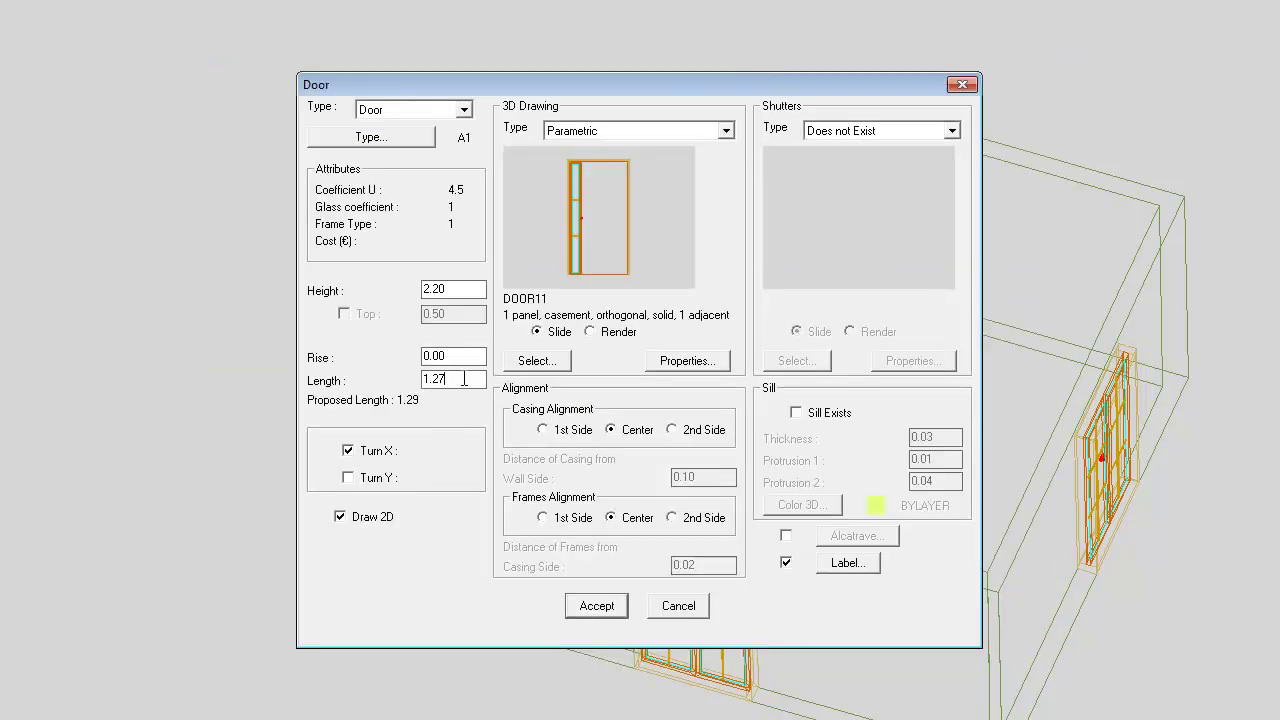
- Give the door the circular LENGTH/HEADER label and apply the door settings
left_click(841, 565)
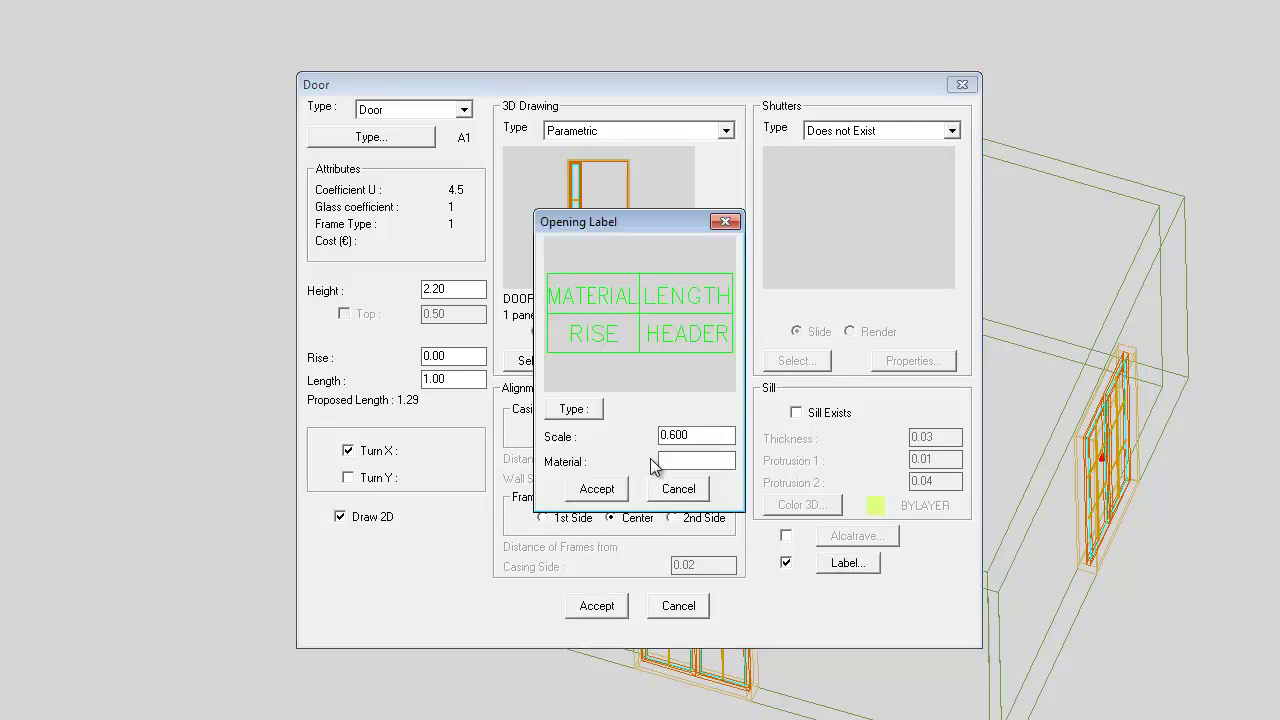
left_click(573, 408)
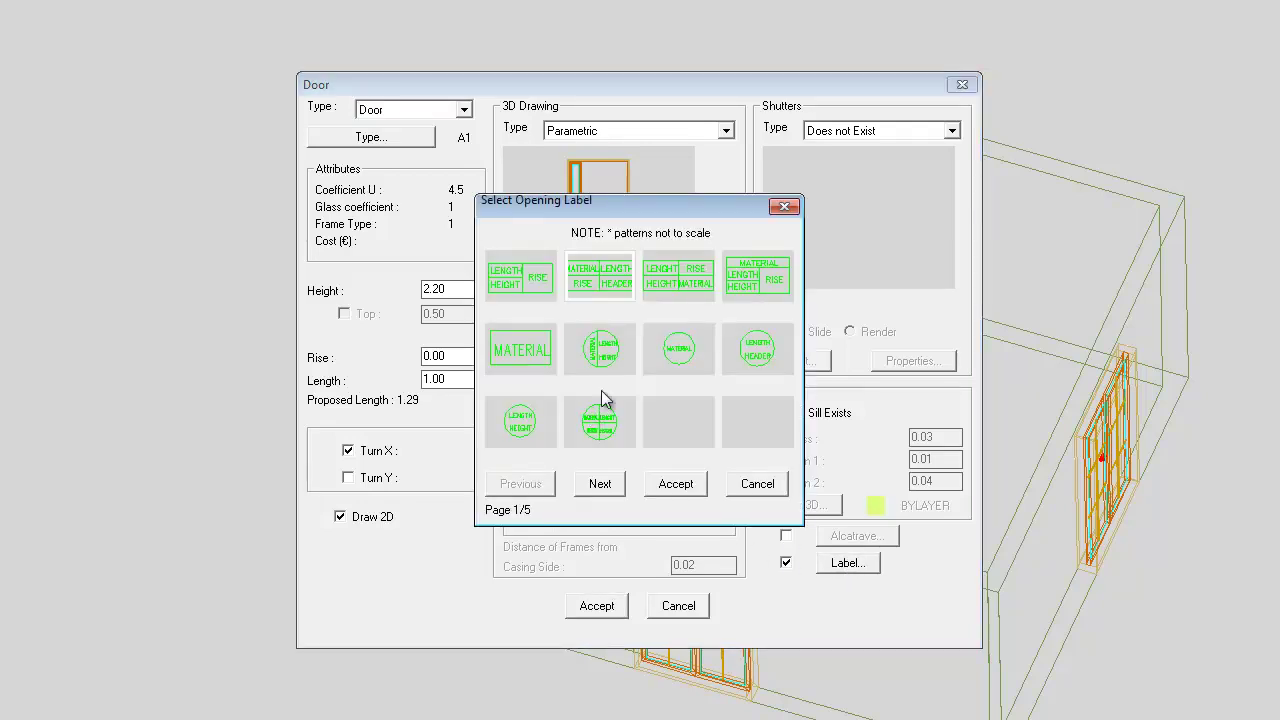
left_click(750, 352)
left_click(678, 486)
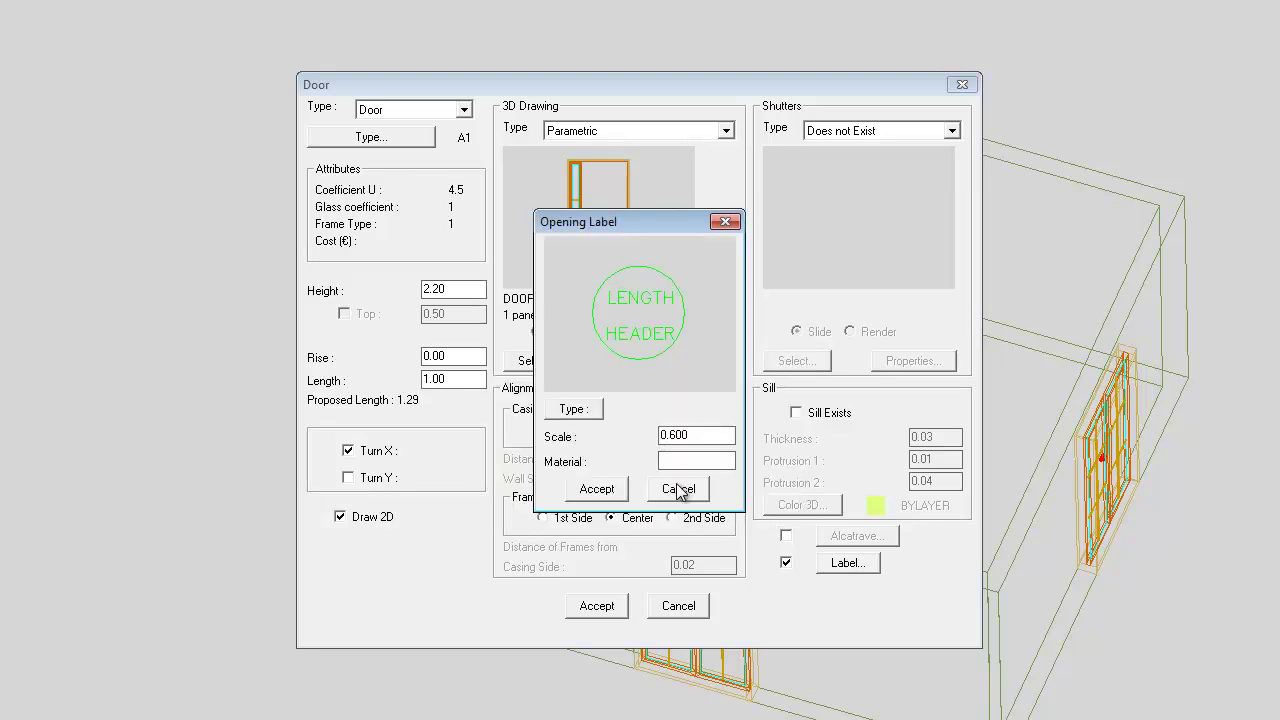
left_click(695, 435)
left_click(597, 488)
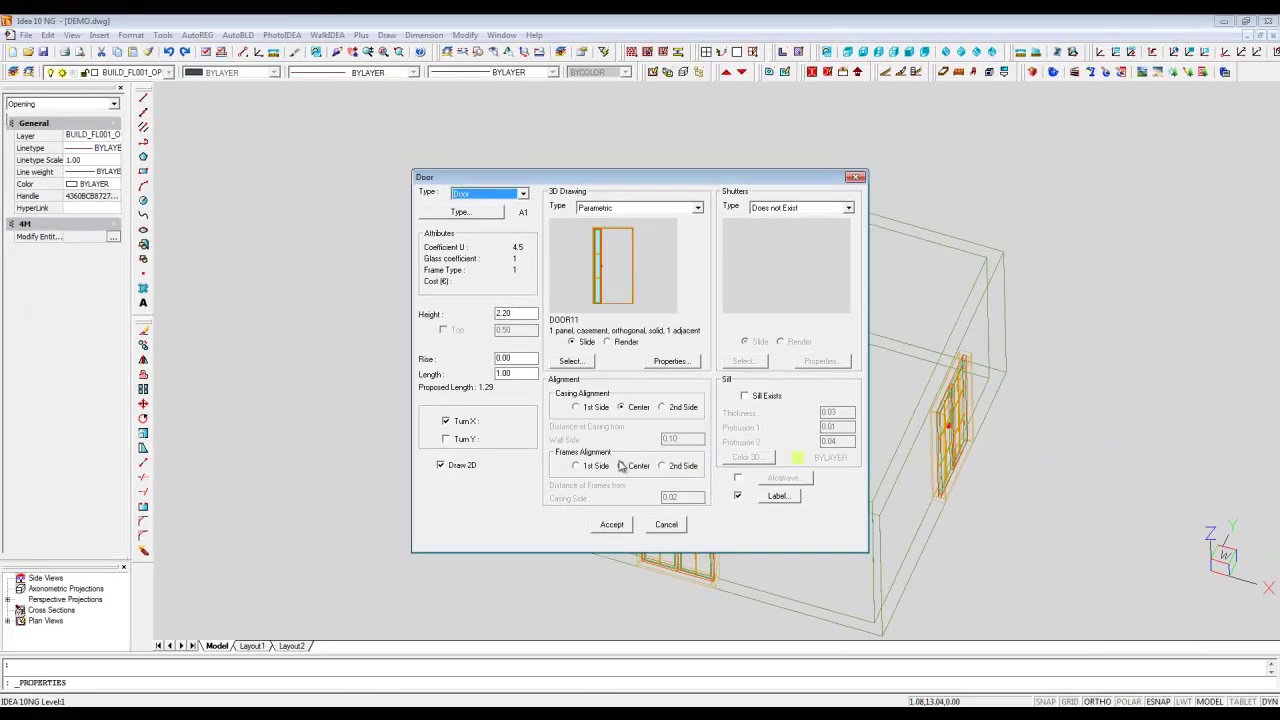
left_click(612, 525)
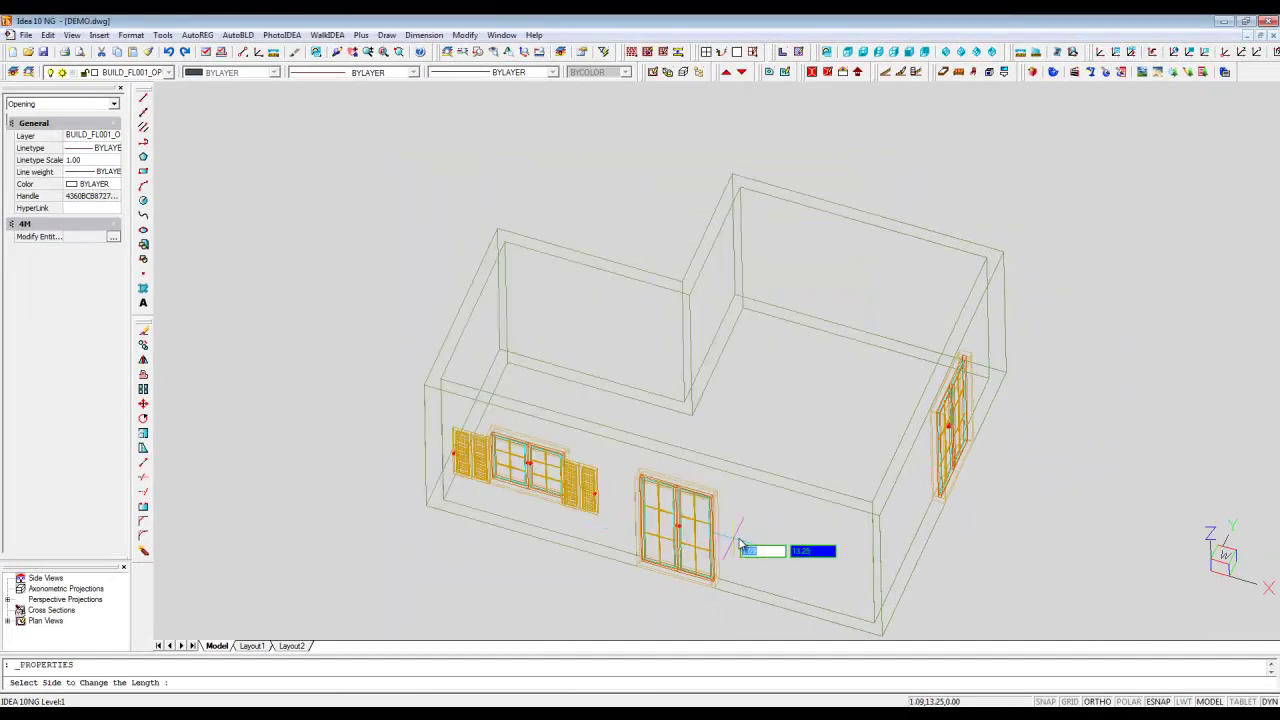
- Shorten the side door from the picked side, inspect it in 3D, then return to plan view
left_click(970, 507)
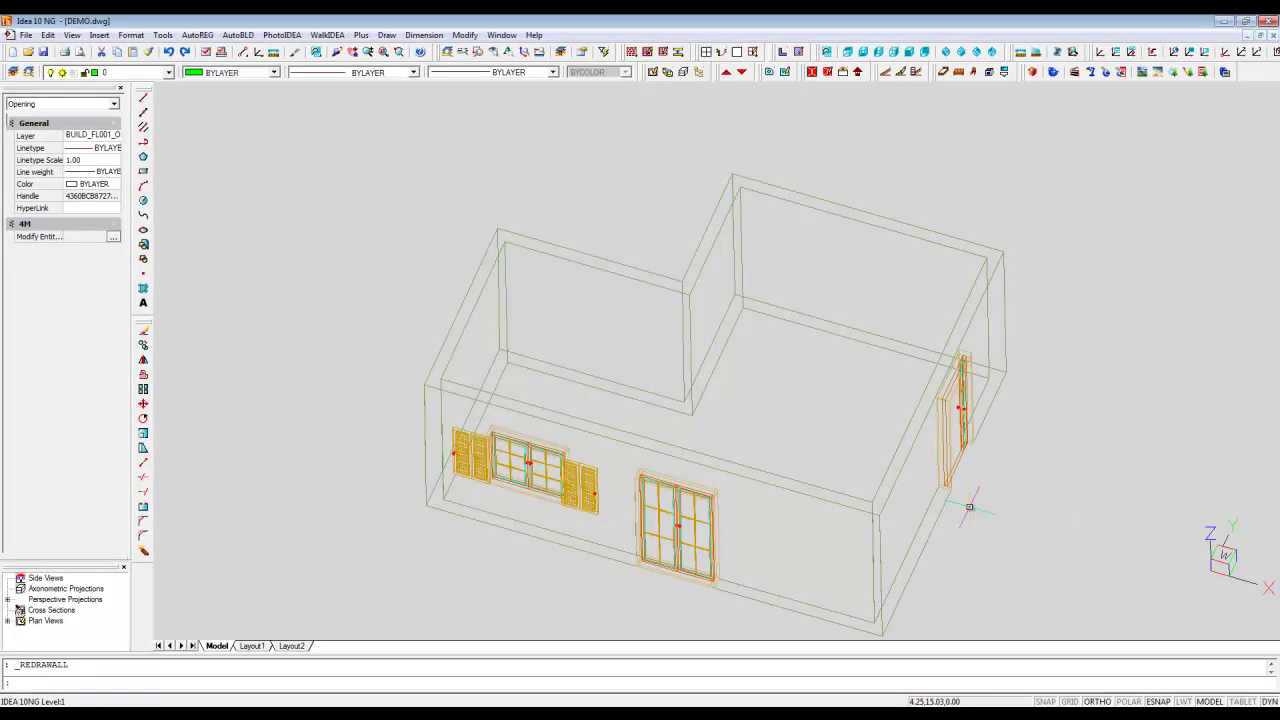
left_click(337, 53)
left_click_drag(583, 475, 518, 300)
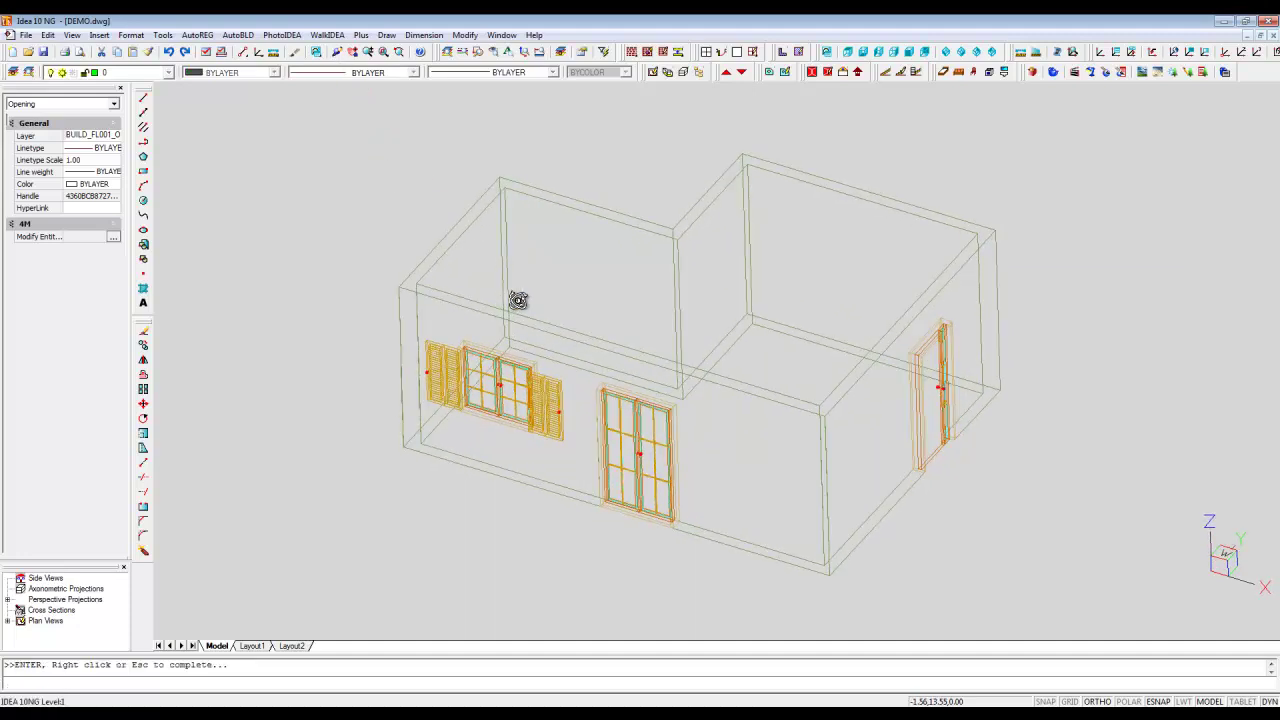
left_click(650, 73)
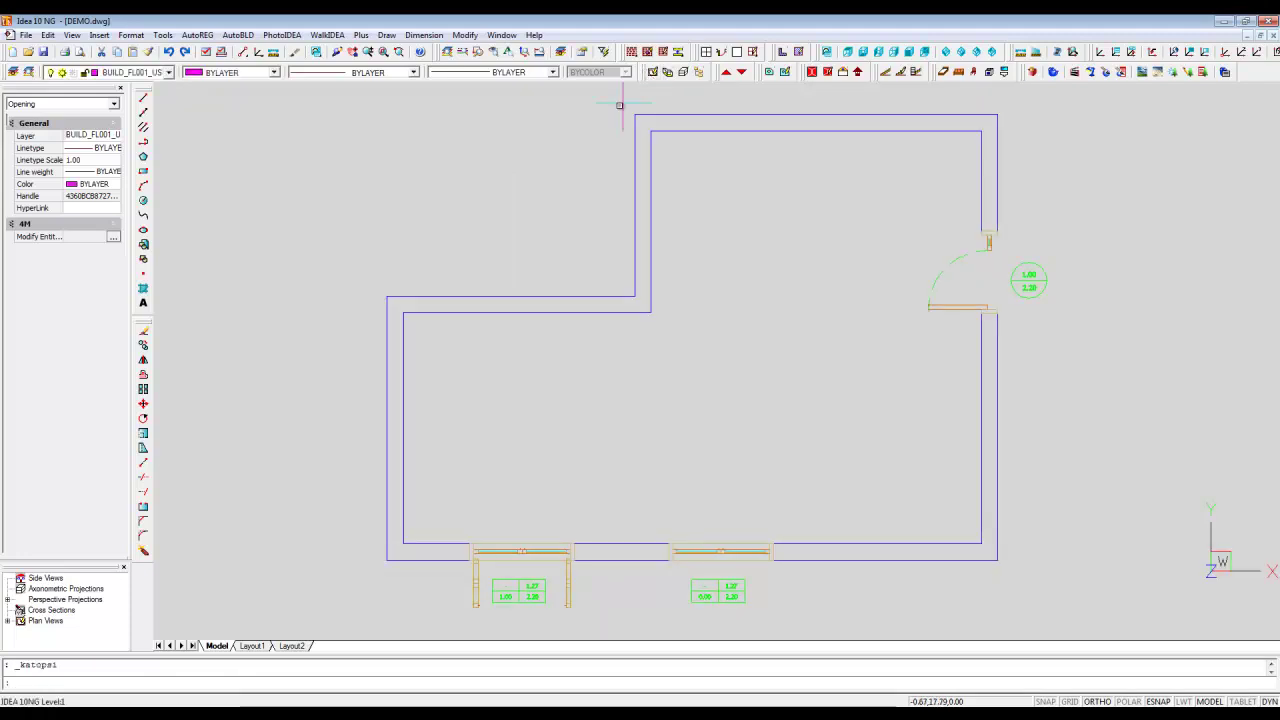
- Stretch the front wall and its two openings outward, then return to isometric 3D view
left_click(144, 449)
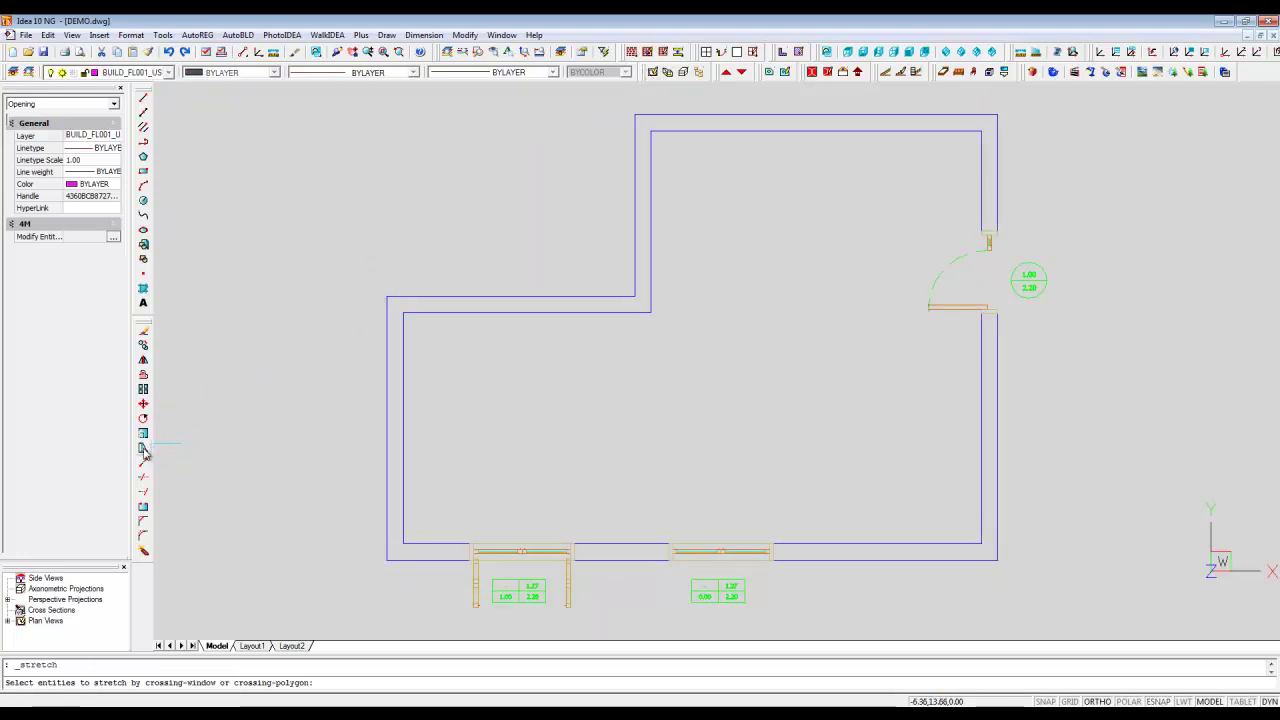
left_click(1040, 522)
left_click(362, 590)
key("Return")
left_click(631, 545)
left_click(632, 609)
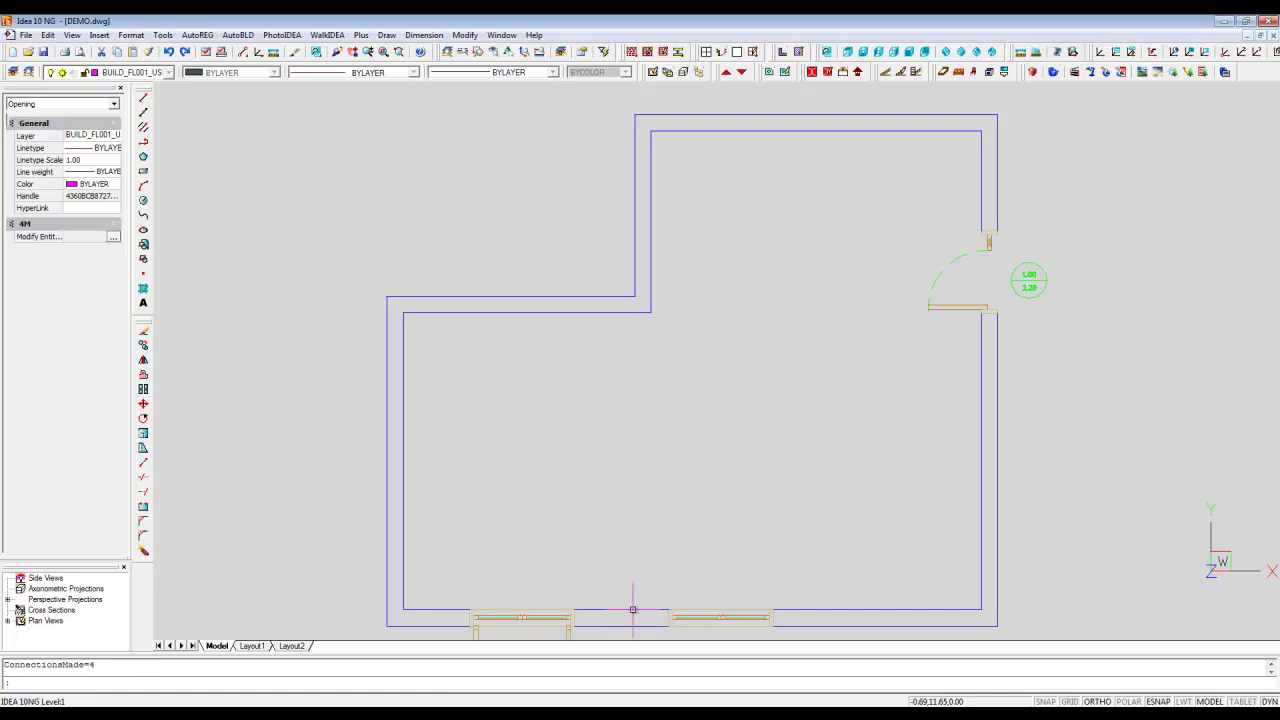
scroll(645, 566, "down", 2)
middle_click_drag(644, 561, 632, 472)
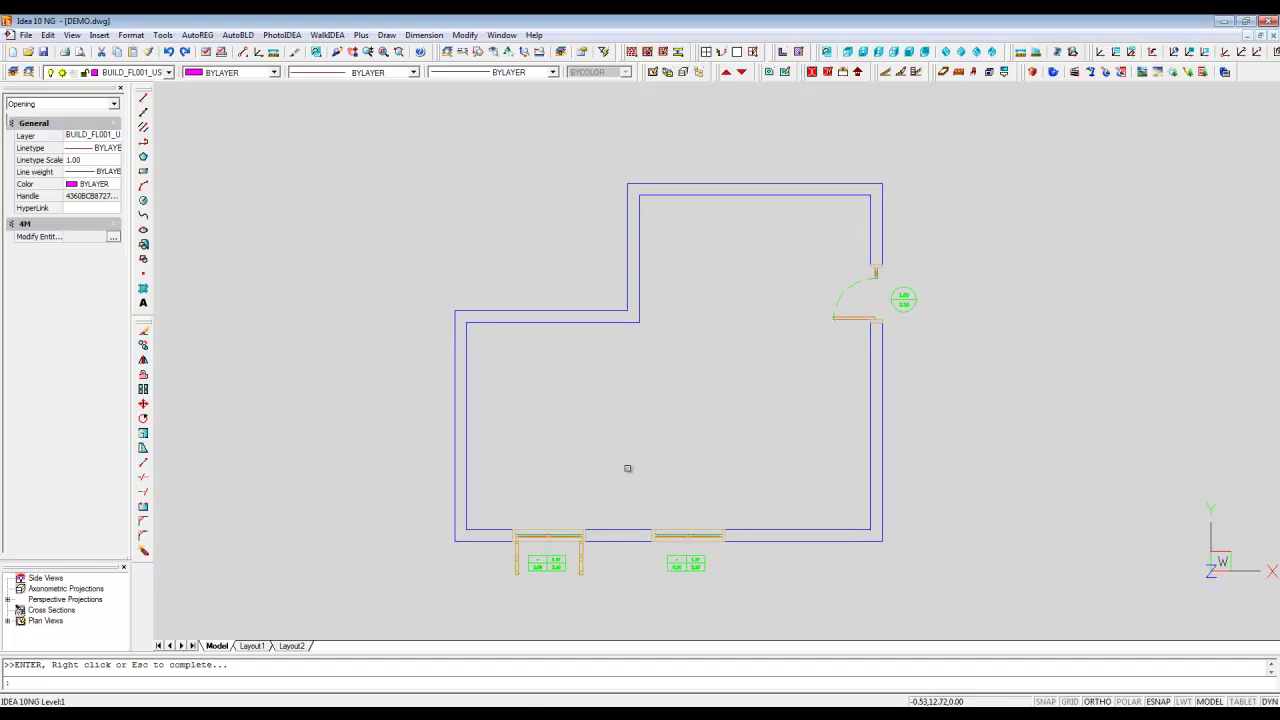
left_click(668, 74)
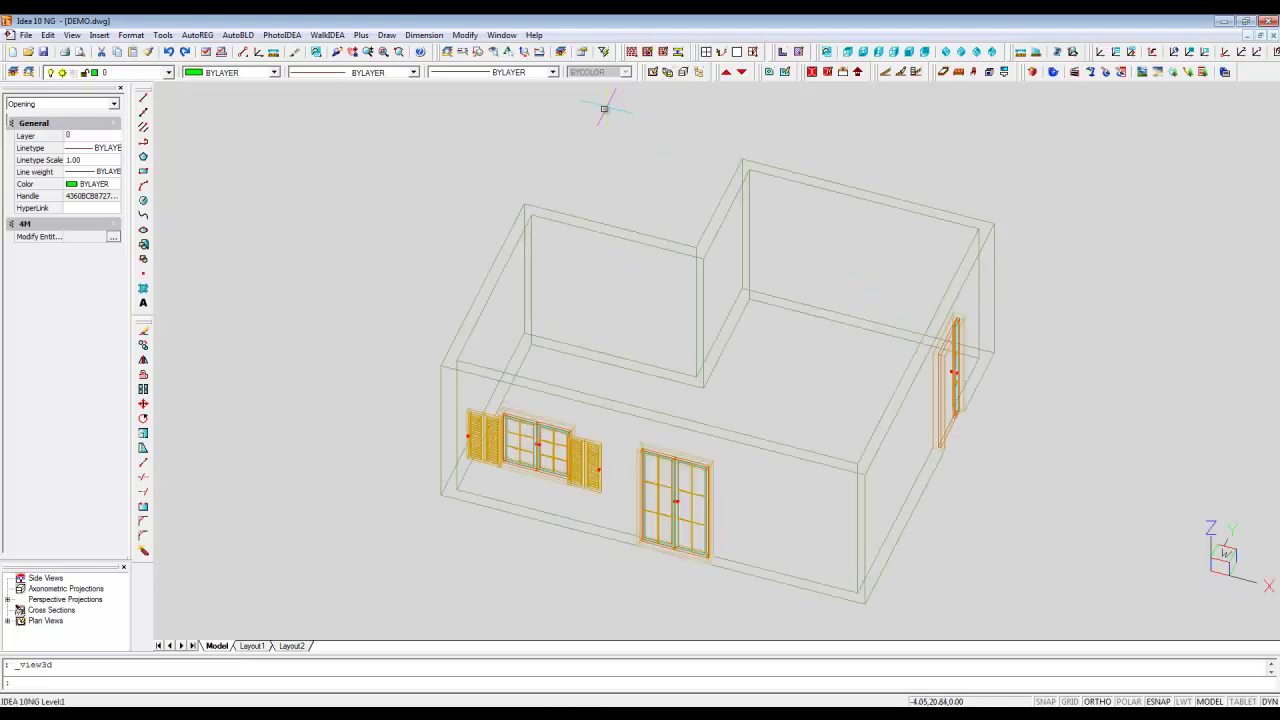
- Set PhotoIDEA render options to use Materials, then render the house
left_click(292, 36)
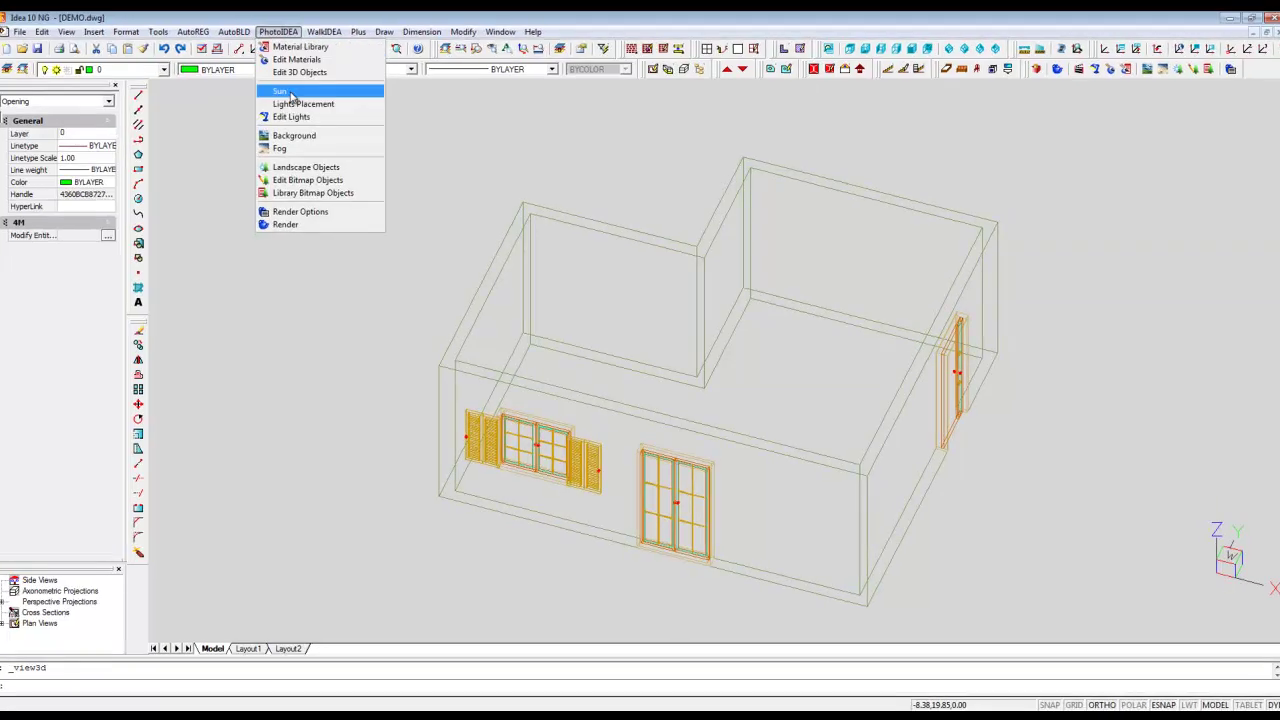
left_click(303, 213)
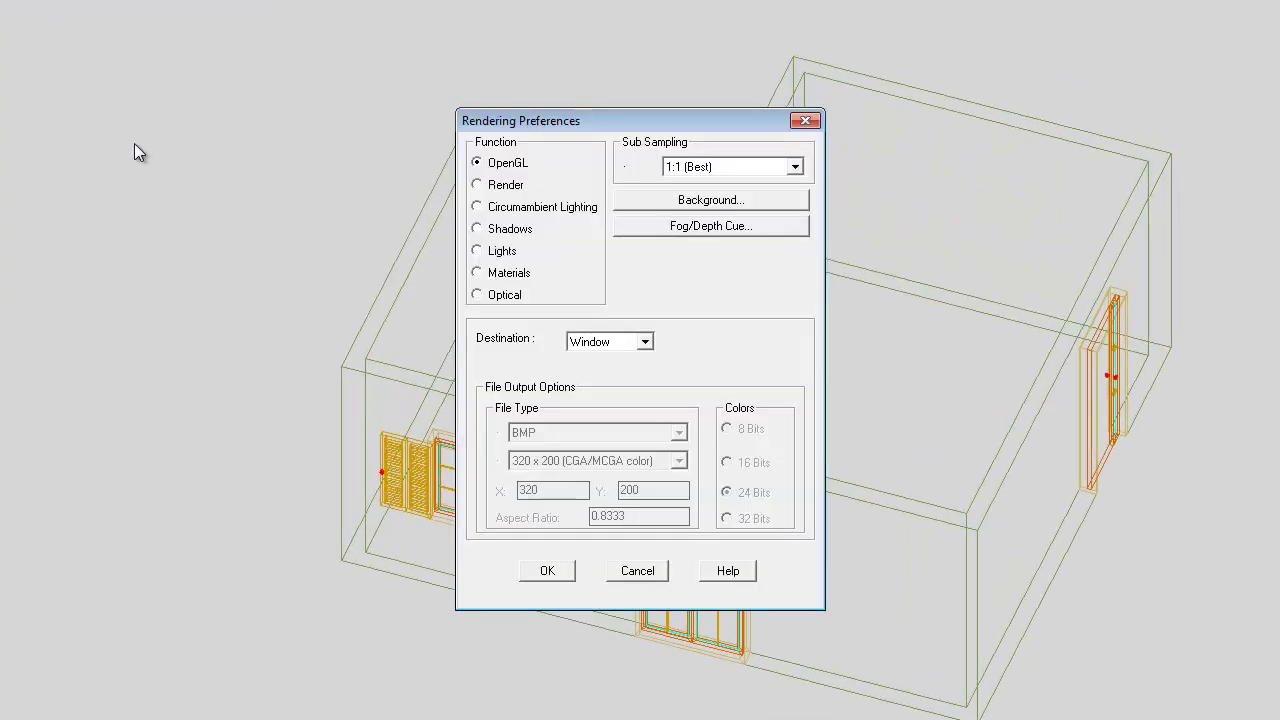
left_click(477, 272)
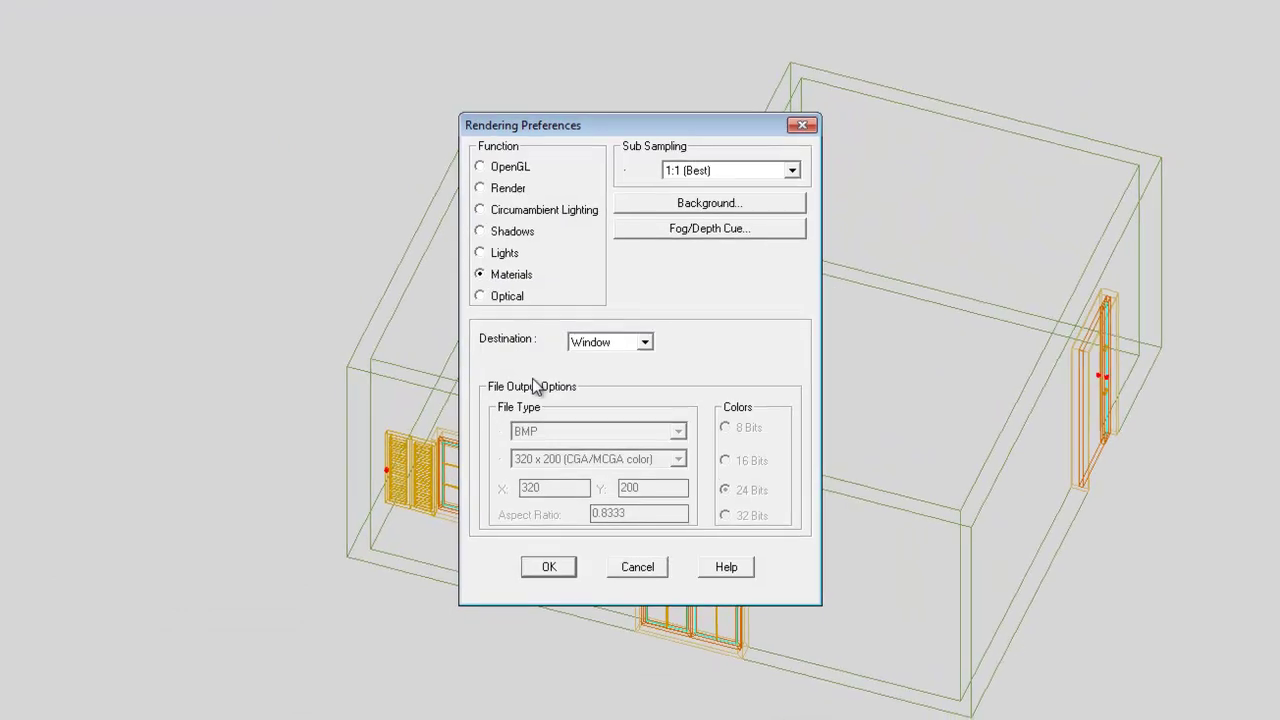
left_click(547, 570)
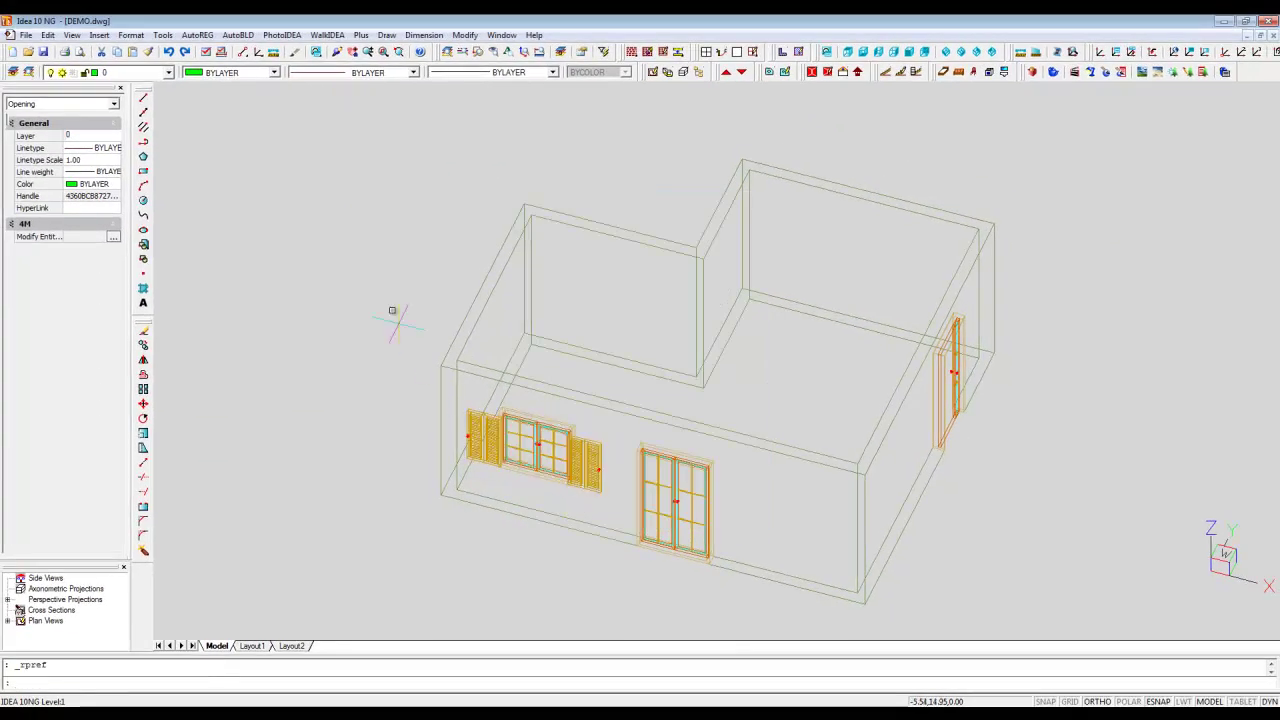
left_click(282, 35)
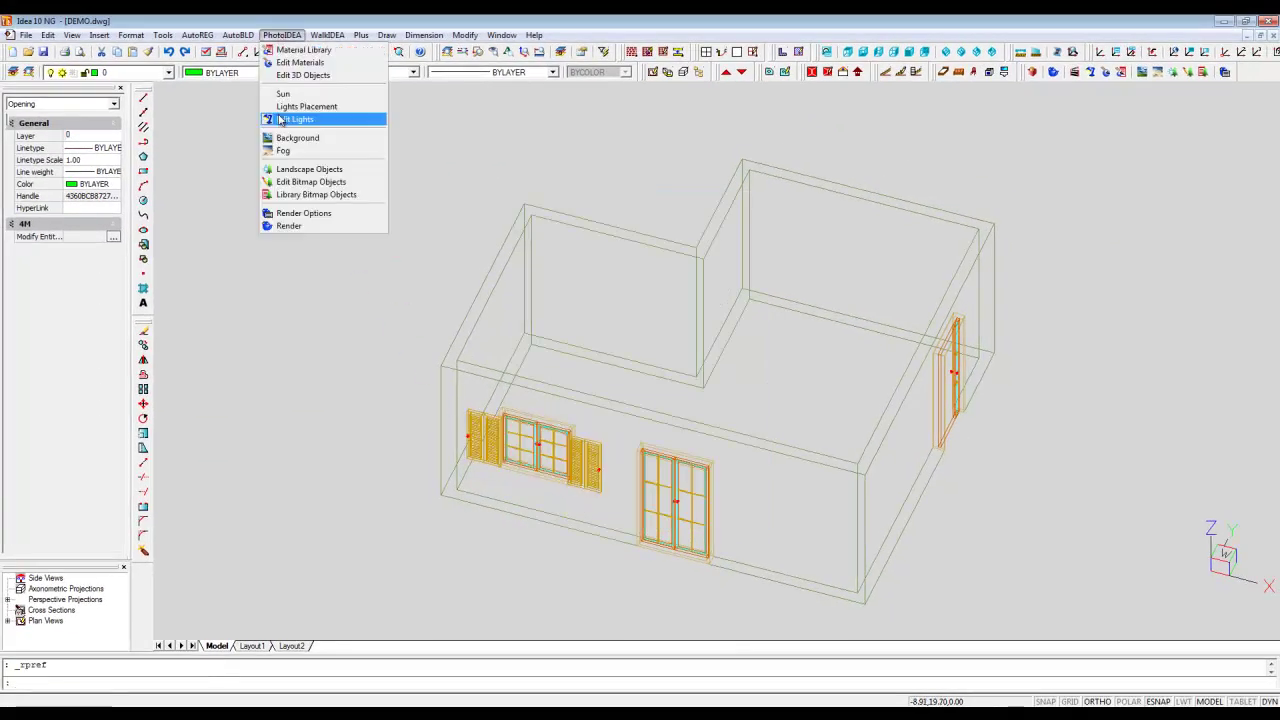
left_click(295, 226)
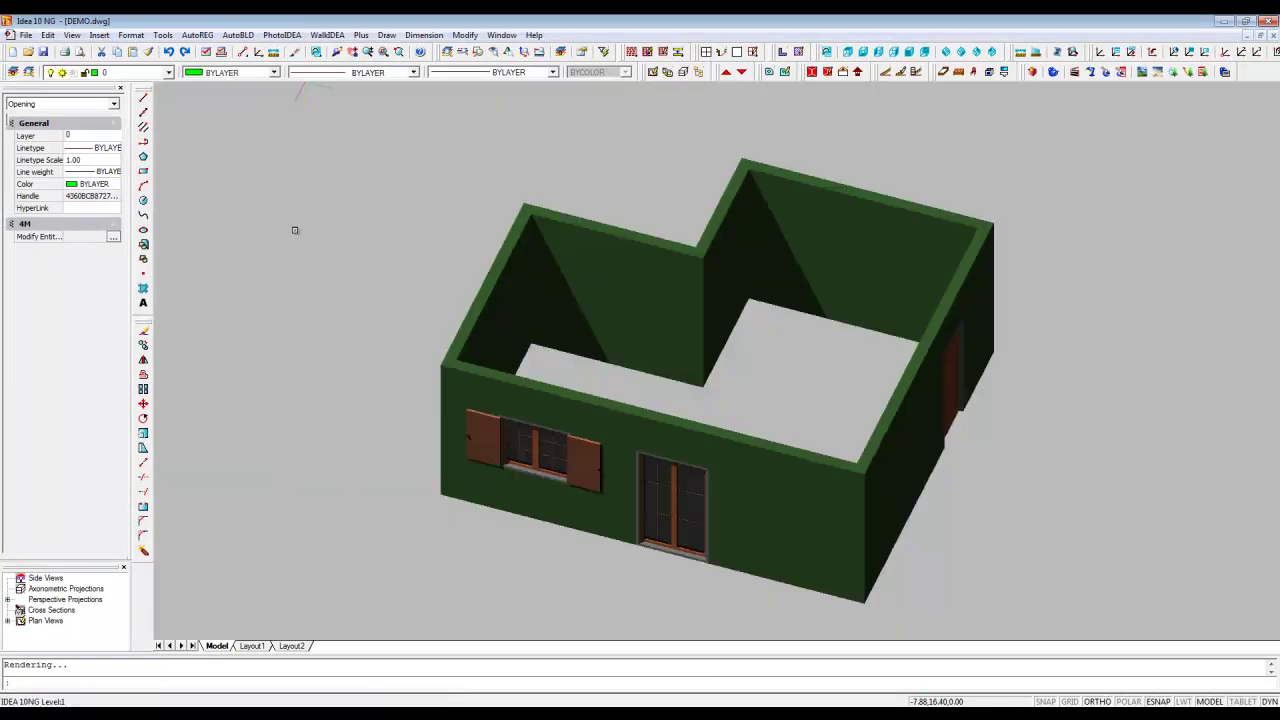